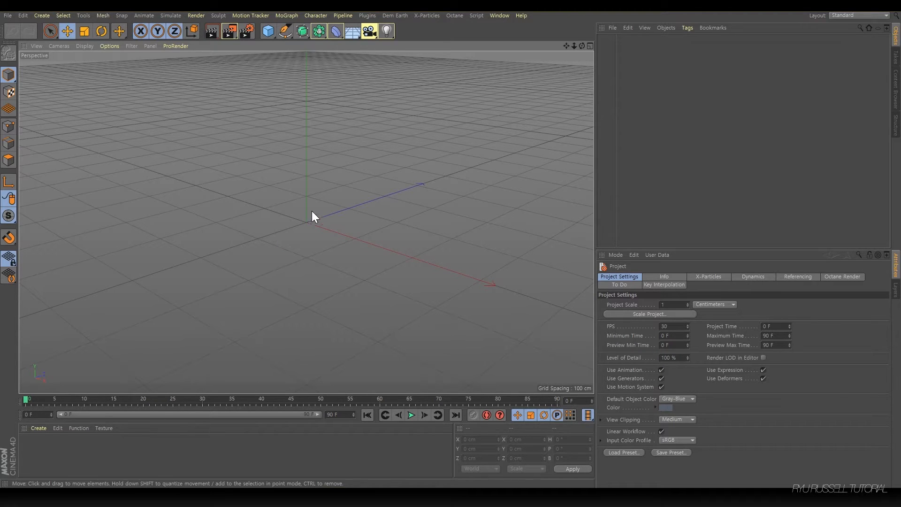
Step: Add a cube and set its size to 16 cm in X, 2 cm in Y and 9 cm in Z
left_click(269, 29)
left_click_drag(328, 167, 205, 233, "alt")
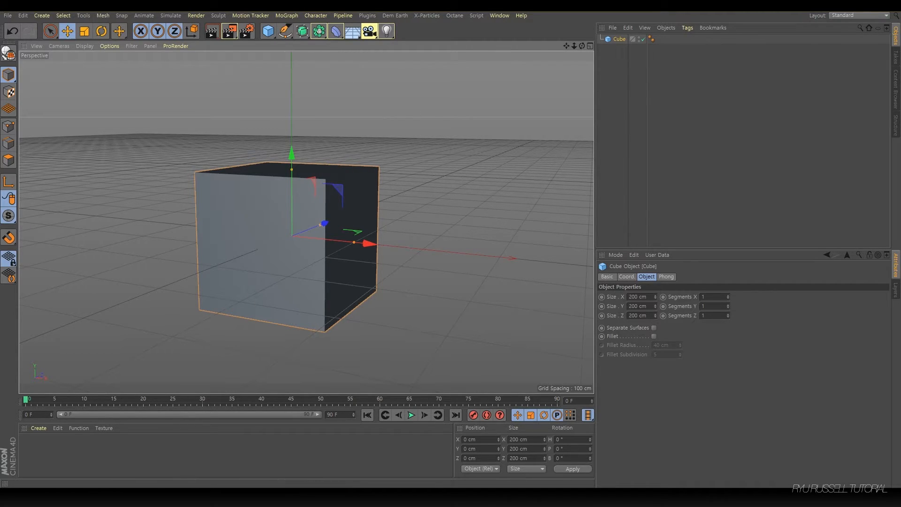
left_click(637, 296)
type("16")
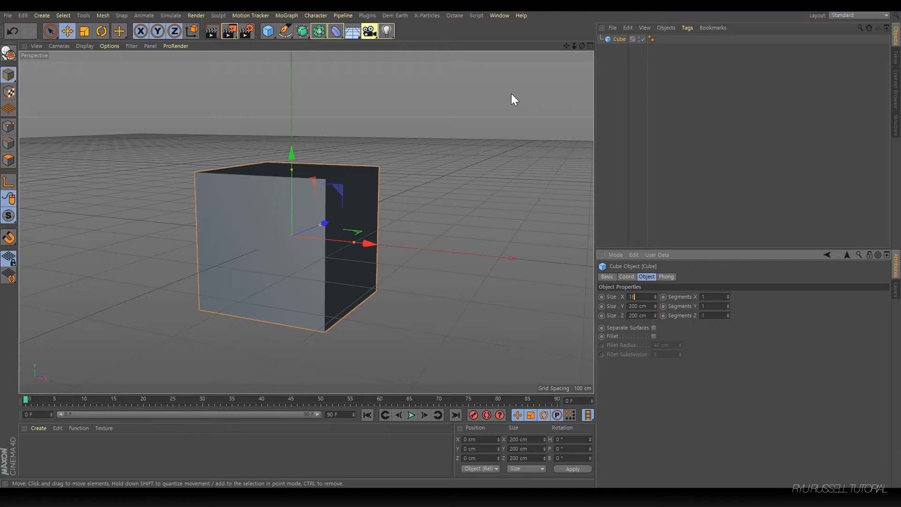
key("Tab")
type("2")
key("Tab")
type("9")
key("Return")
left_click_drag(336, 242, 258, 221, "alt")
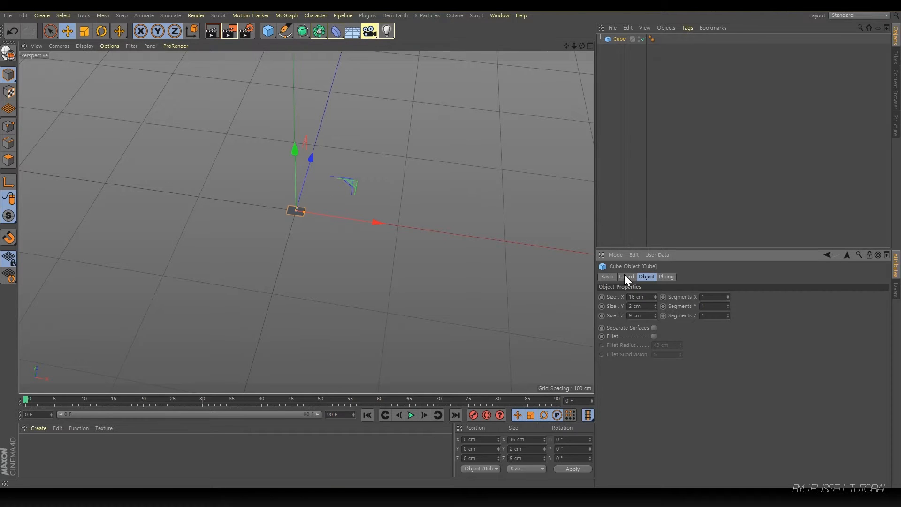
Step: Multiply the cube's X and Z sizes by 40, making the slab 640 cm wide and 360 cm deep
type("40")
key("Tab")
key("Tab")
type("*4")
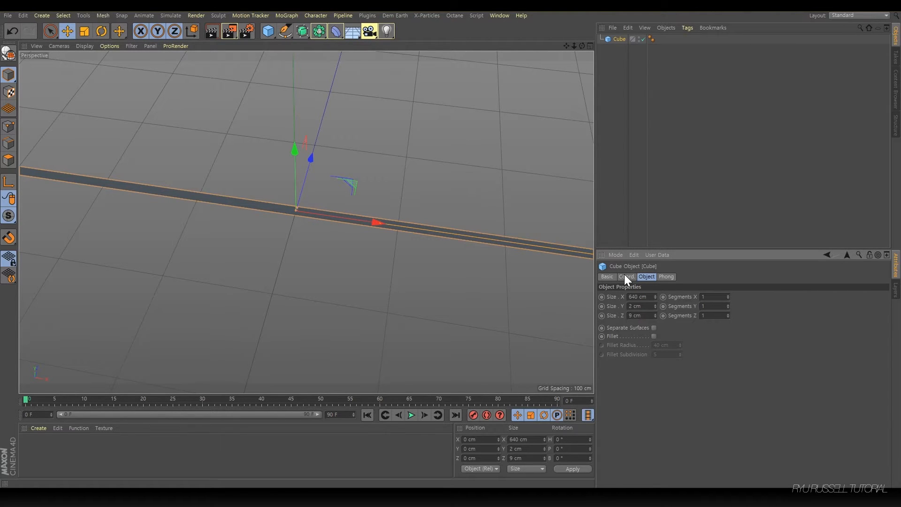
type("0")
key("Return")
scroll(325, 201, "down", 3)
left_click_drag(325, 201, 366, 177, "alt")
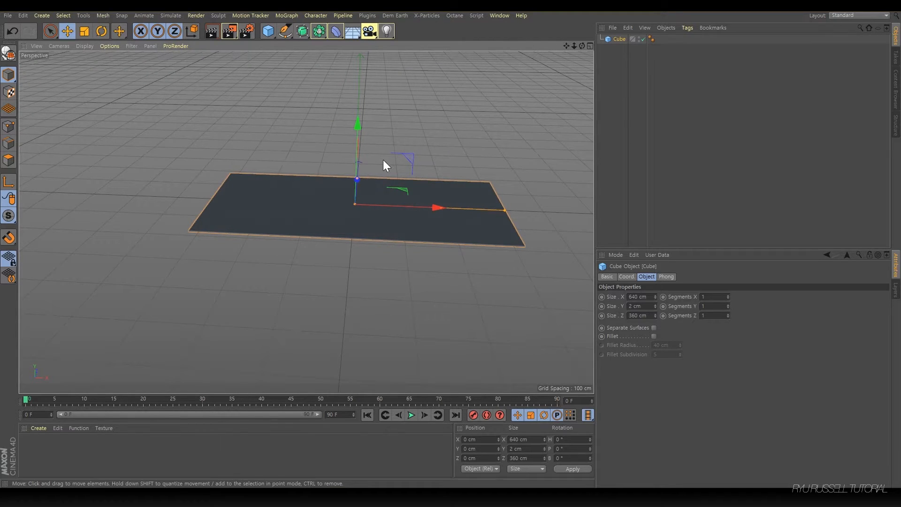
Step: Rotate the slab 90° in pitch so it stands upright and thicken it to about 9.2 cm
left_click(101, 31)
left_click_drag(361, 154, 342, 248, "alt")
left_click_drag(312, 202, 323, 155, "alt")
left_click_drag(210, 167, 268, 165, "alt")
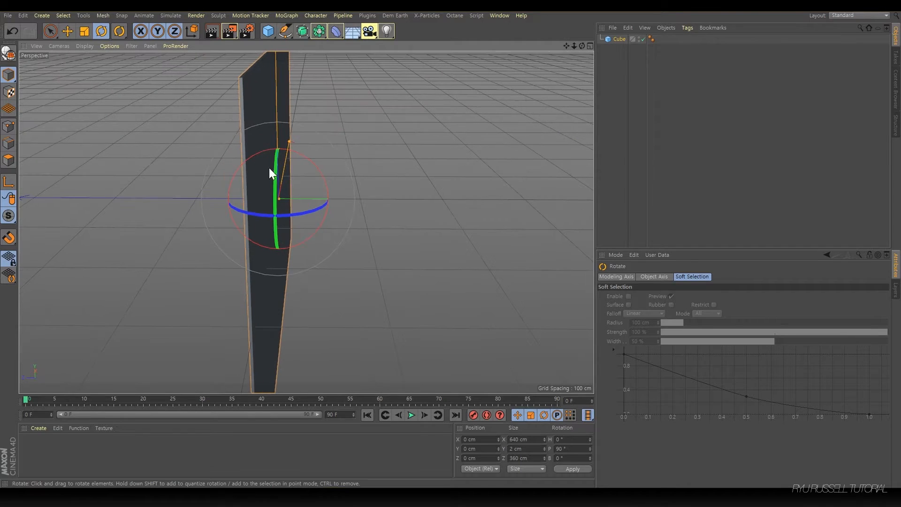
left_click_drag(281, 195, 282, 199, "alt")
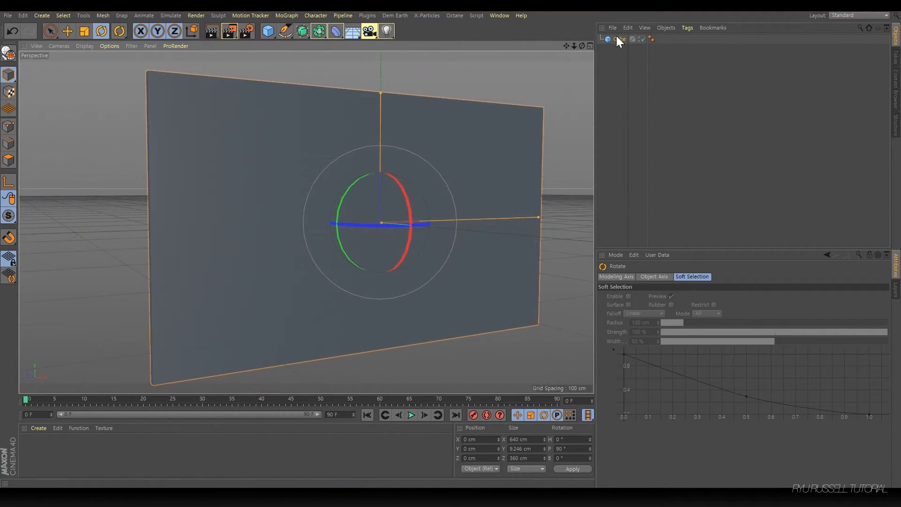
Step: Convert the slab to an editable polygon object in point mode and select a corner point of its upper edge
left_click(618, 40)
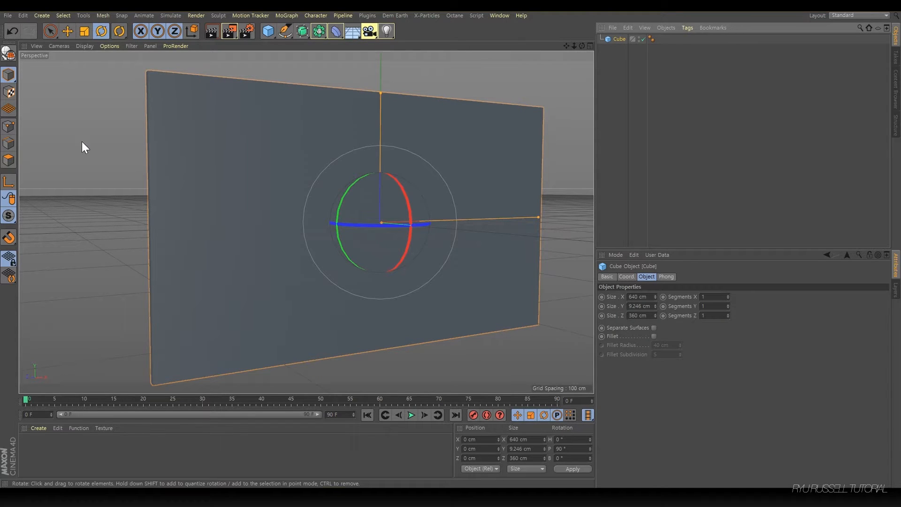
left_click(9, 143)
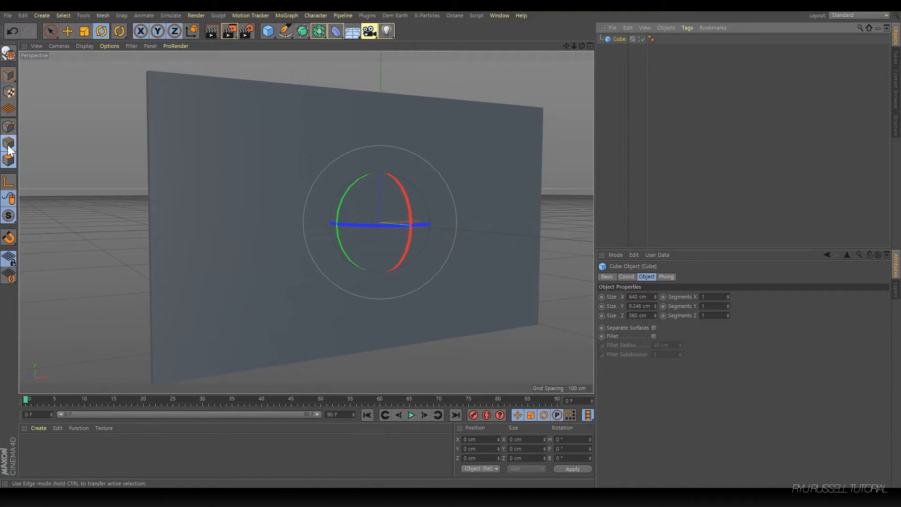
left_click(8, 131)
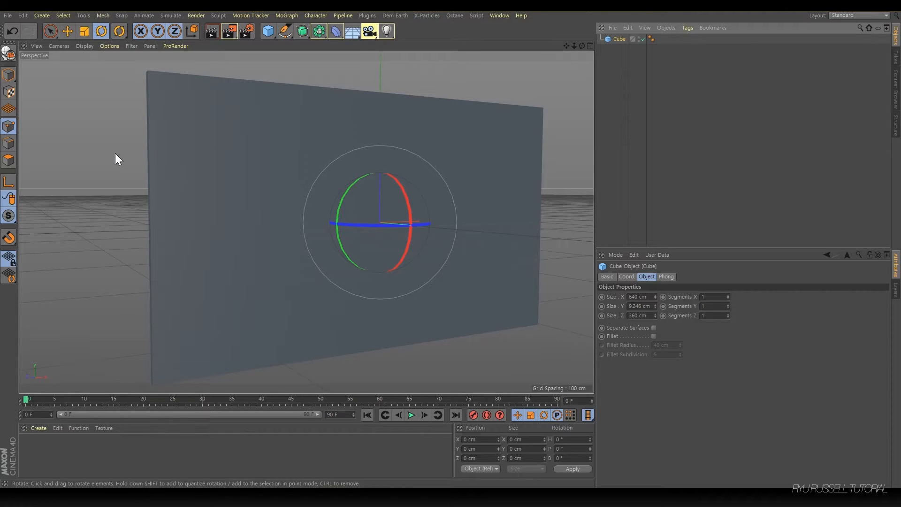
key("c")
left_click(149, 72)
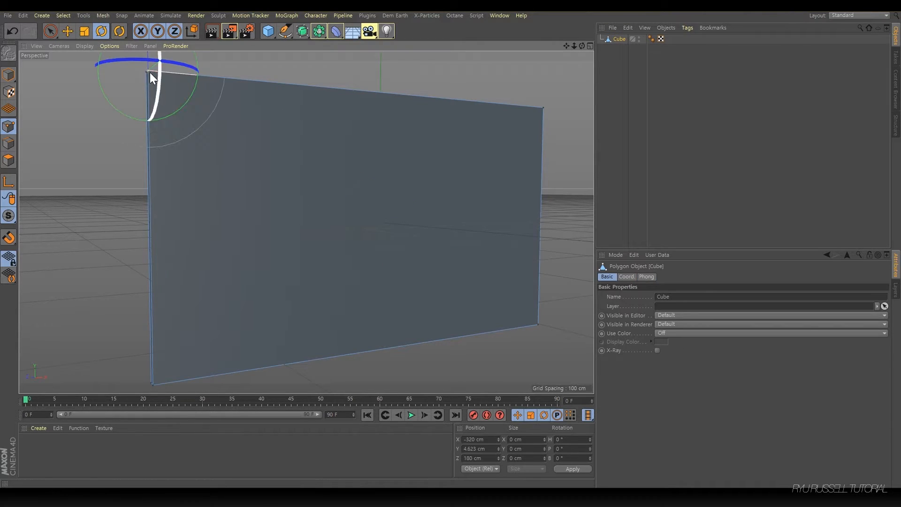
Step: Select the slab's upper edge in edge mode, then its large front face in polygon mode
left_click(9, 143)
left_click(226, 78)
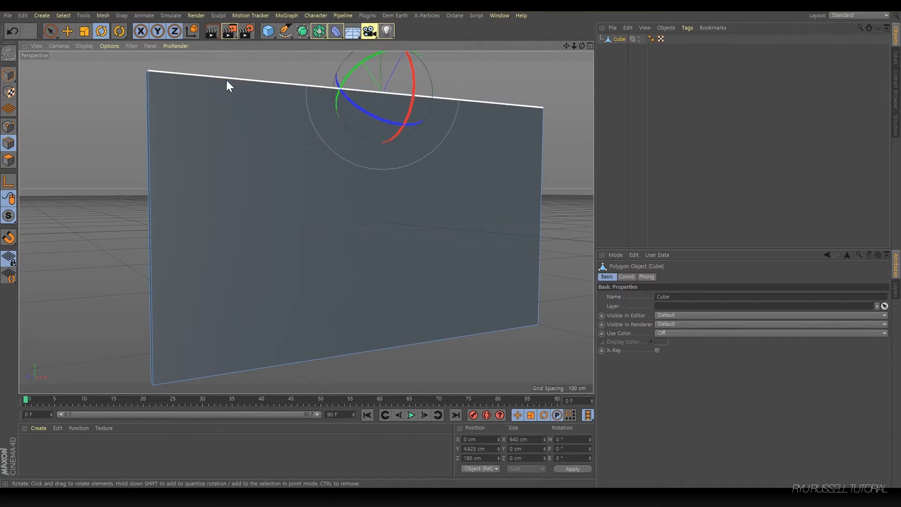
left_click(8, 160)
left_click(157, 121)
left_click_drag(156, 121, 316, 97, "alt")
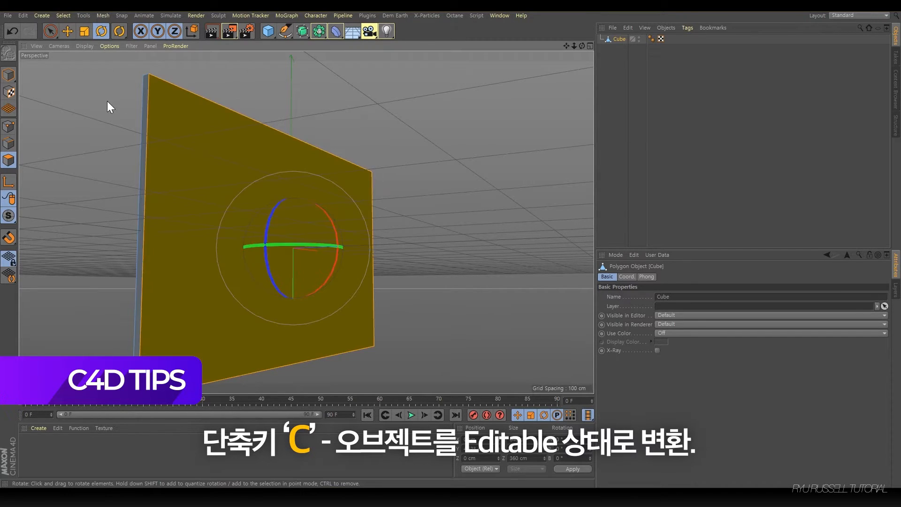
left_click_drag(327, 144, 202, 226, "alt")
left_click_drag(196, 188, 161, 195, "alt")
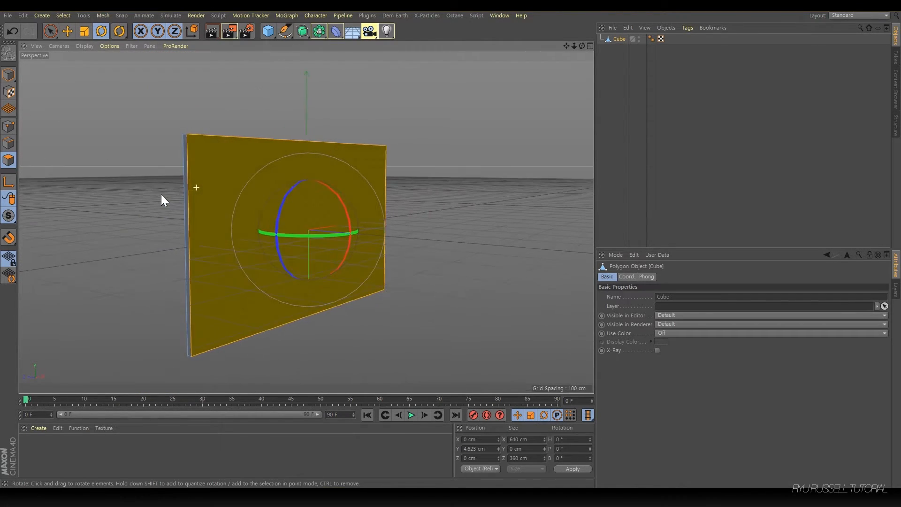
Step: Inset the front face with Extrude Inner to form a thin frame around an inner face about 629 by 349 cm
right_click(202, 171)
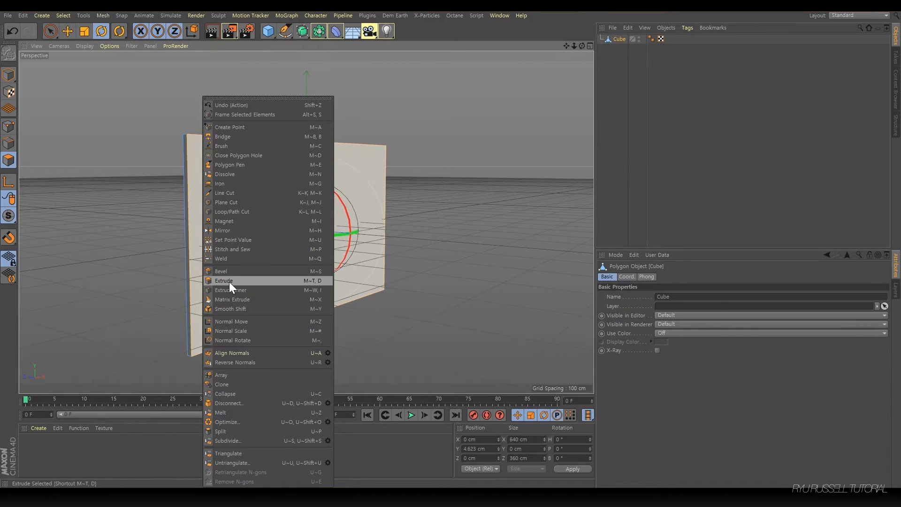
left_click(261, 290)
scroll(210, 162, "up", 4)
left_click_drag(312, 140, 337, 140)
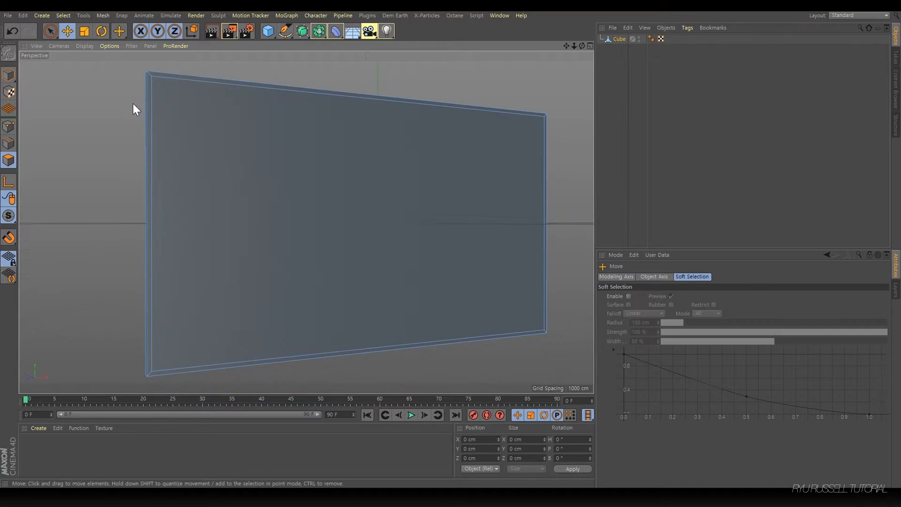
left_click(12, 75)
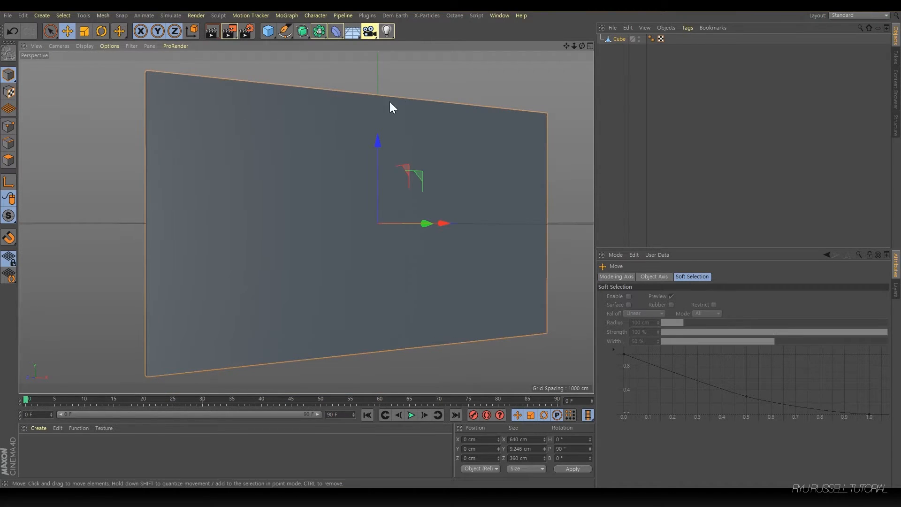
Step: Select the inner face and extrude it inward with an offset of about -4.69 cm to recess the screen
left_click(9, 161)
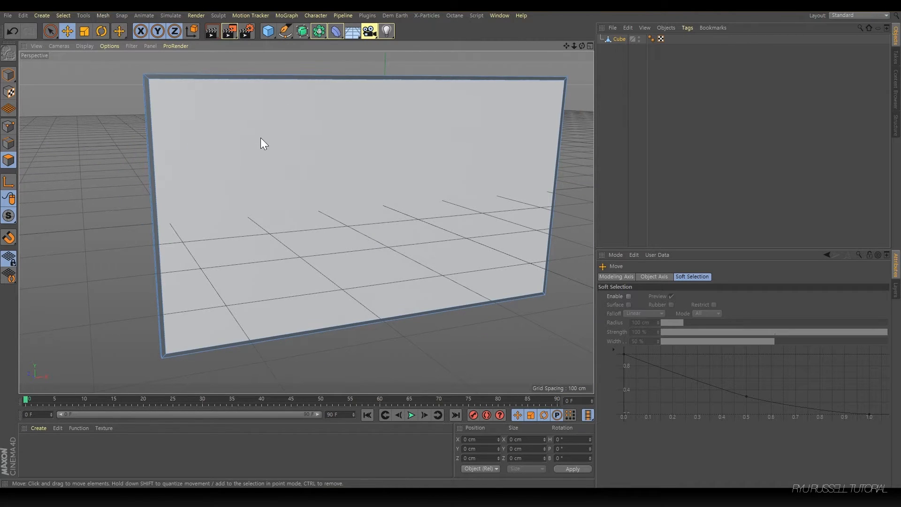
left_click(273, 138)
left_click_drag(274, 138, 213, 139, "alt")
right_click(213, 138)
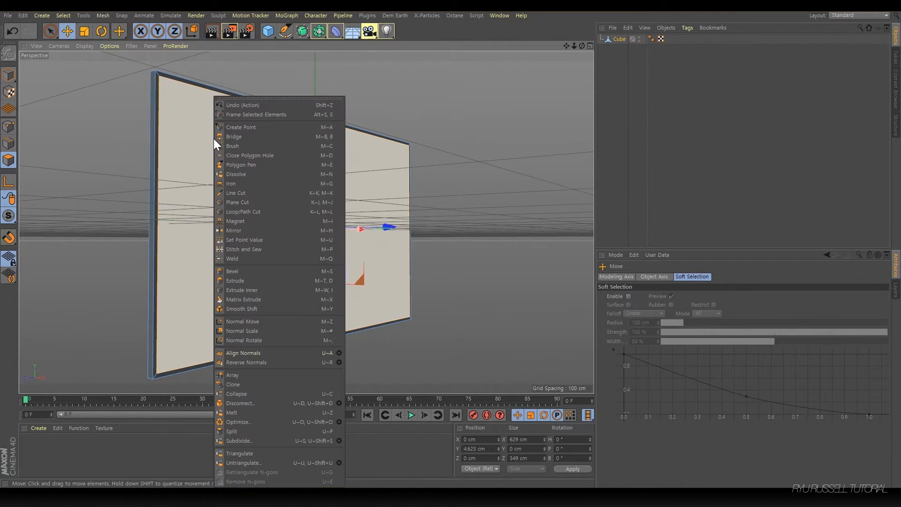
left_click(267, 280)
scroll(164, 73, "up", 6)
left_click_drag(165, 72, 230, 91, "alt")
mouse_move(346, 160)
left_mouse_down()
mouse_move(363, 167)
mouse_move(423, 139)
mouse_move(348, 119)
mouse_move(301, 83)
mouse_move(363, 204)
mouse_move(337, 208)
left_mouse_up()
left_click_drag(363, 208, 263, 140, "alt")
scroll(263, 140, "down", 3)
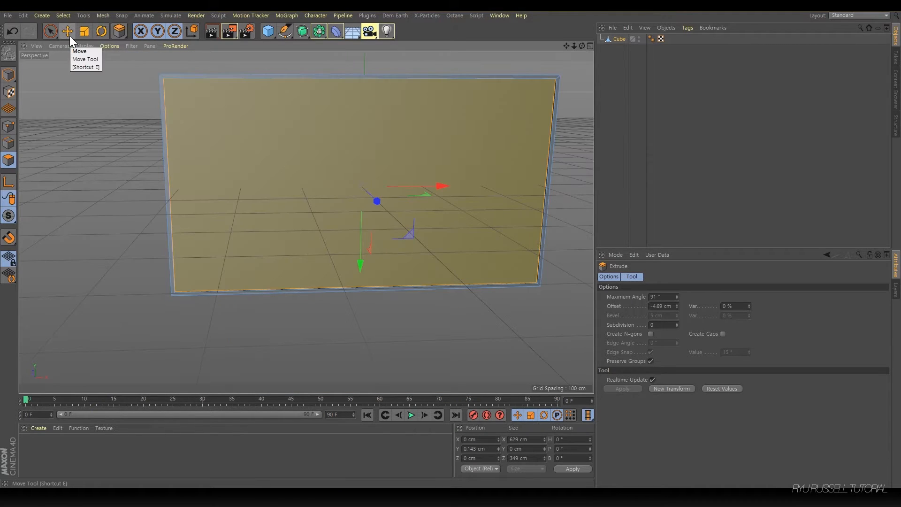
left_click(70, 36)
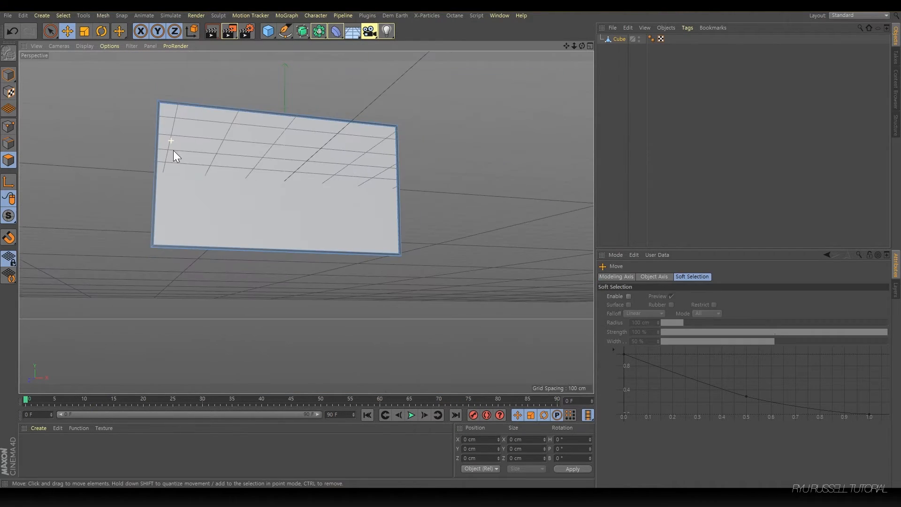
Step: Add a second cube and move it down to the middle of the screen panel's lower edge
mouse_move(173, 150)
left_mouse_down("alt")
mouse_move(242, 190)
mouse_move(188, 140)
left_mouse_up("alt")
mouse_move(292, 198)
left_mouse_down("alt")
mouse_move(220, 213)
mouse_move(276, 196)
left_mouse_up("alt")
scroll(234, 216, "down", 5)
left_click(268, 31)
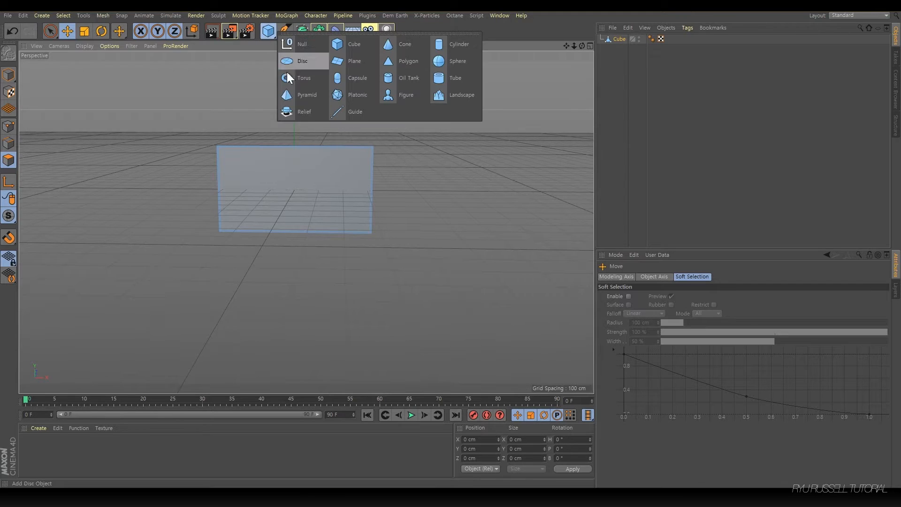
left_click(341, 41)
scroll(286, 182, "up", 6)
left_click_drag(306, 133, 292, 228)
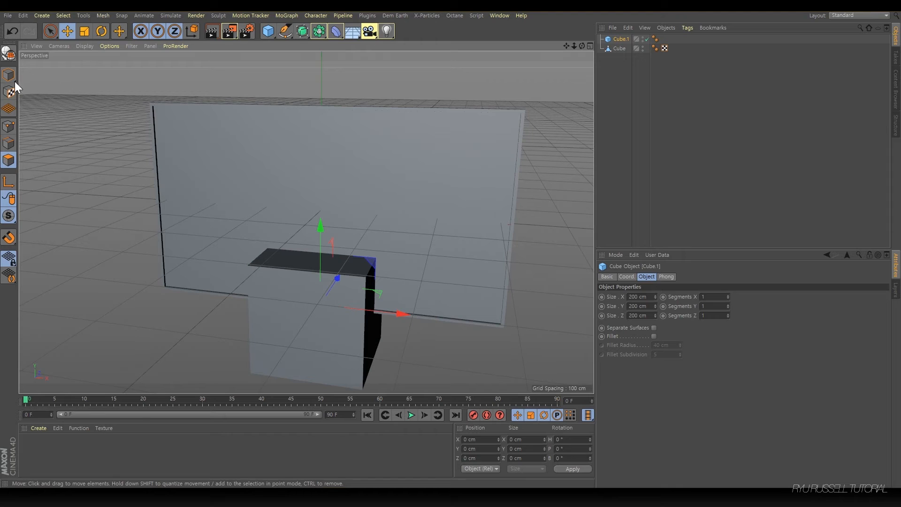
Step: Shape the new cube into a stand neck about 16.9 × 34.8 × 5.1 cm, centred at about Y -195.8 cm
left_click(12, 77)
left_click_drag(371, 301, 321, 305)
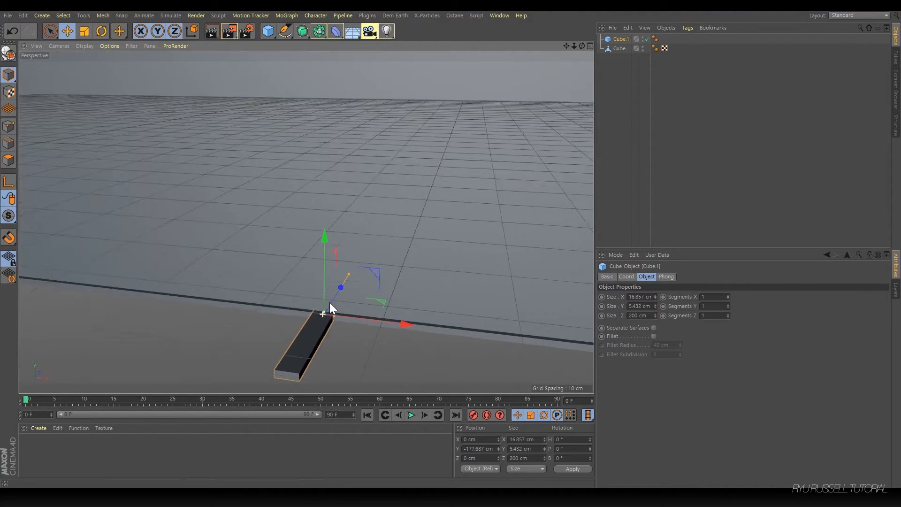
left_click_drag(329, 302, 257, 306)
left_click_drag(367, 303, 329, 301)
left_click_drag(320, 256, 320, 265)
left_click_drag(321, 204, 321, 197)
left_click_drag(329, 296, 292, 303, "alt")
Step: Set the viewport display to Gouraud Shading (Lines)
left_click(88, 48)
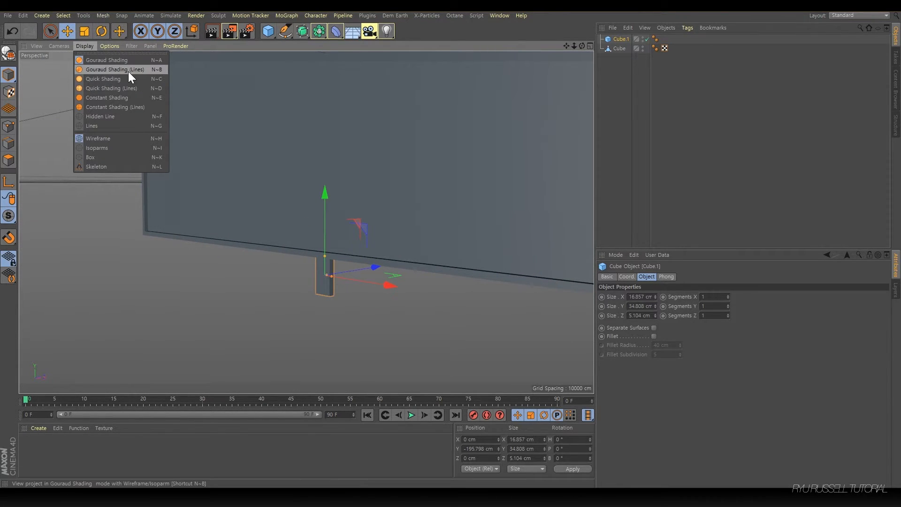
left_click(129, 70)
mouse_move(262, 197)
left_mouse_down("alt")
mouse_move(306, 251)
mouse_move(382, 241)
mouse_move(430, 254)
mouse_move(324, 294)
left_mouse_up("alt")
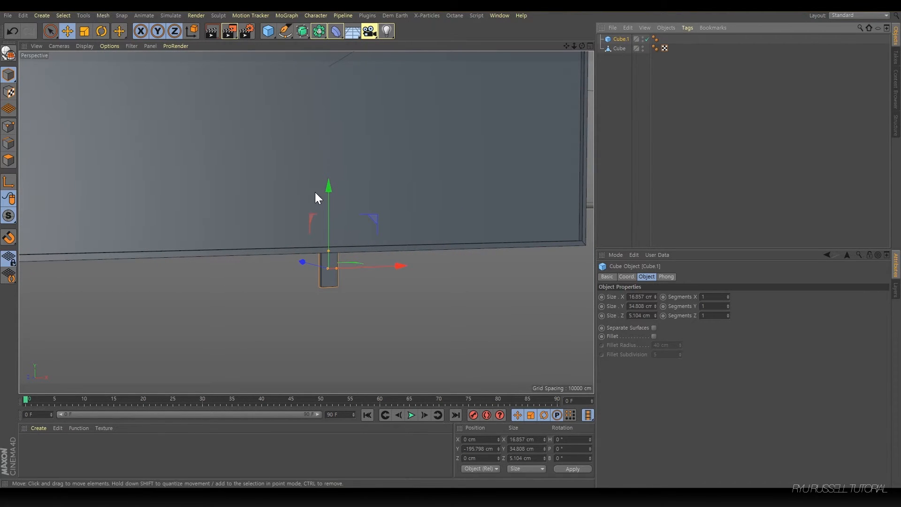
Step: Duplicate the stand neck straight downward as the starting block for the base
left_click_drag(325, 185, 317, 208, "ctrl")
left_click_drag(316, 266, 277, 261, "alt")
scroll(337, 260, "up", 5)
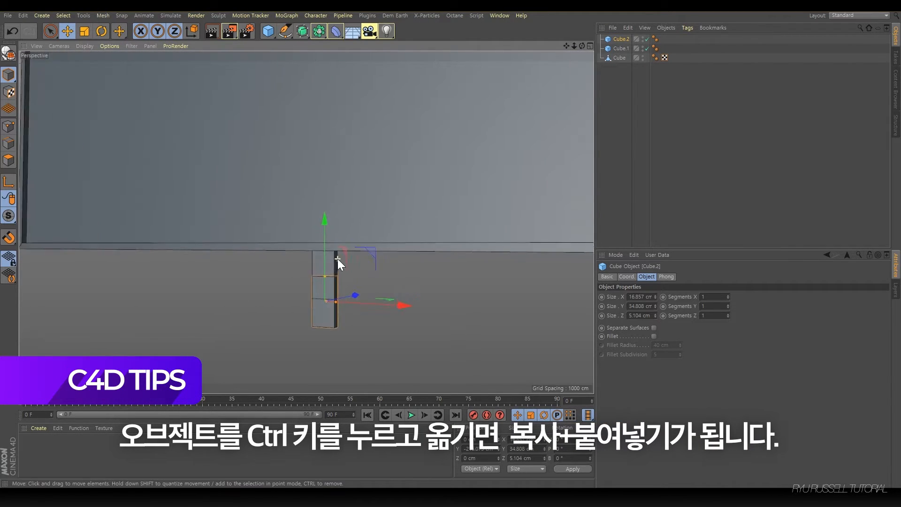
Step: Resize the duplicate into a flat base about 214.7 × 3.4 × 36.7 cm under the neck, at about Y -213.9 cm
left_click_drag(320, 283, 558, 328)
left_click_drag(409, 306, 390, 290, "alt")
right_click_drag(390, 291, 343, 278, "alt")
middle_click_drag(343, 278, 342, 265, "alt")
left_click_drag(334, 287, 331, 287)
left_click_drag(331, 287, 382, 258, "alt")
right_click_drag(382, 258, 320, 185, "alt")
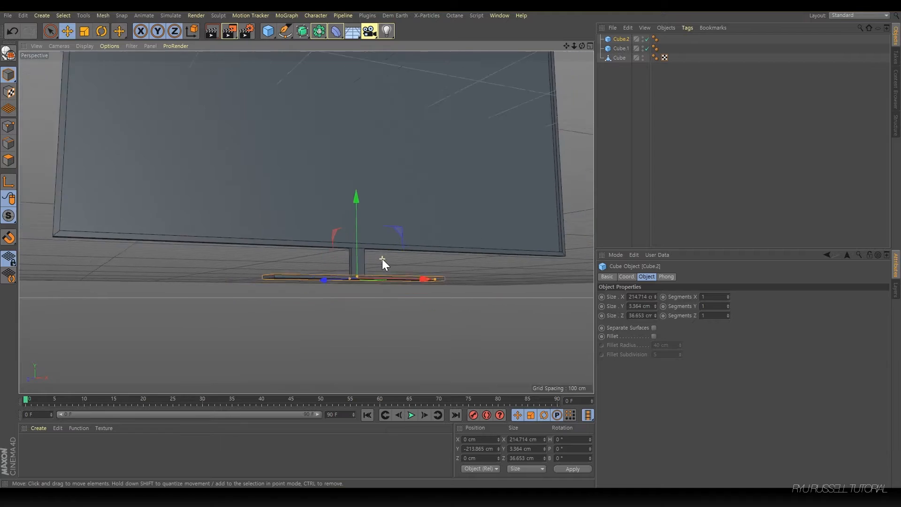
middle_click_drag(320, 184, 319, 207, "alt")
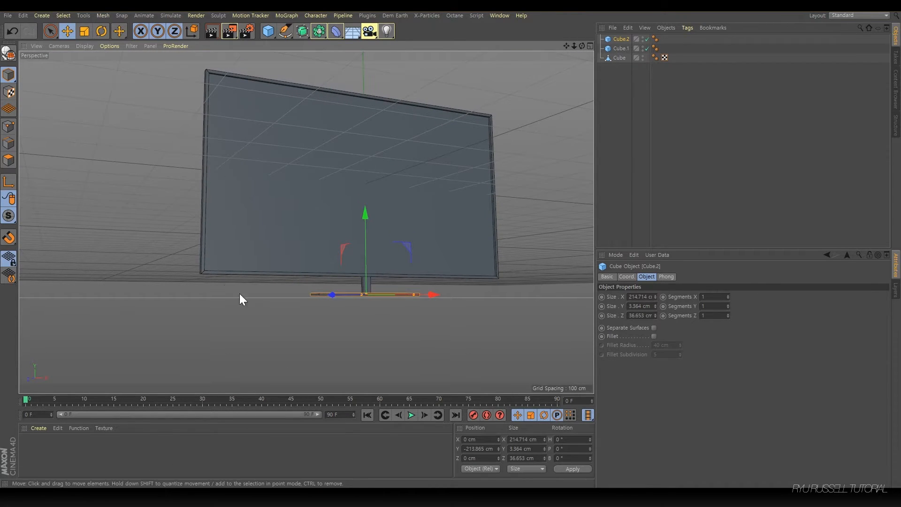
left_click(153, 288)
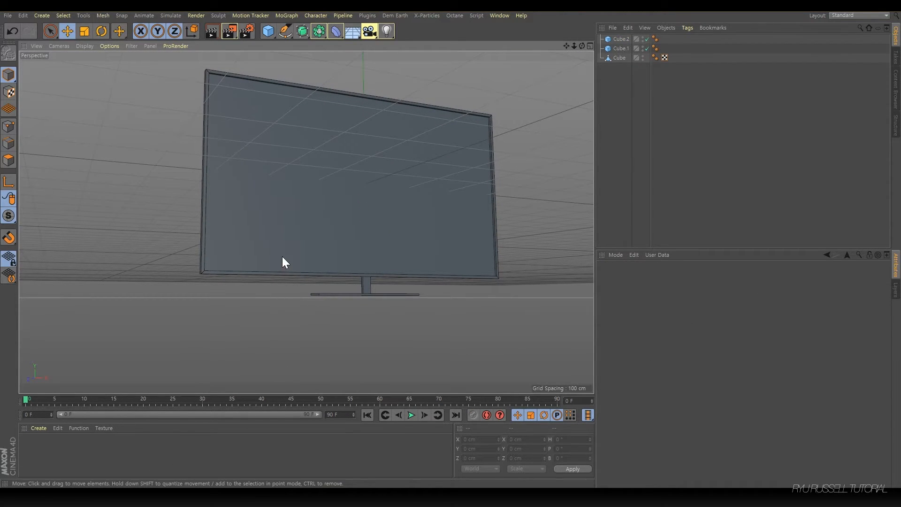
Step: Add a Bevel deformer and make it a child of the screen panel object
scroll(372, 284, "up", 5)
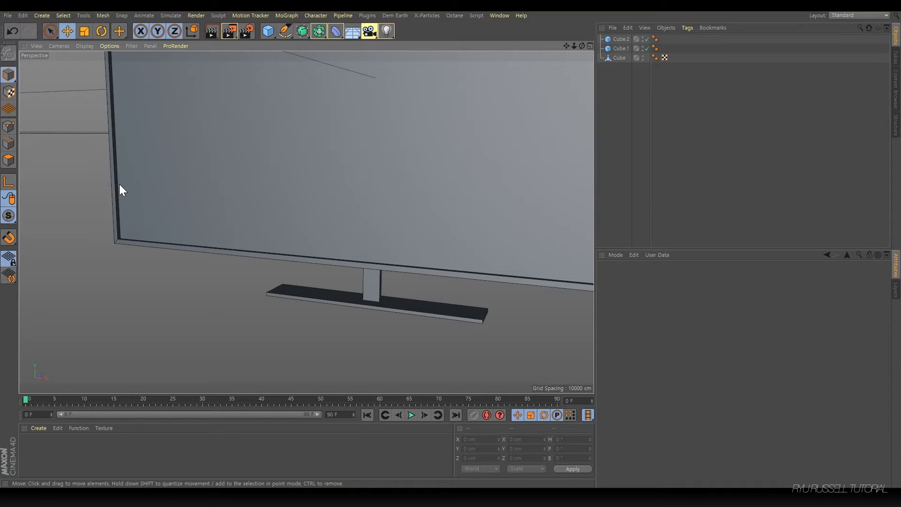
left_click_drag(119, 184, 201, 230, "alt")
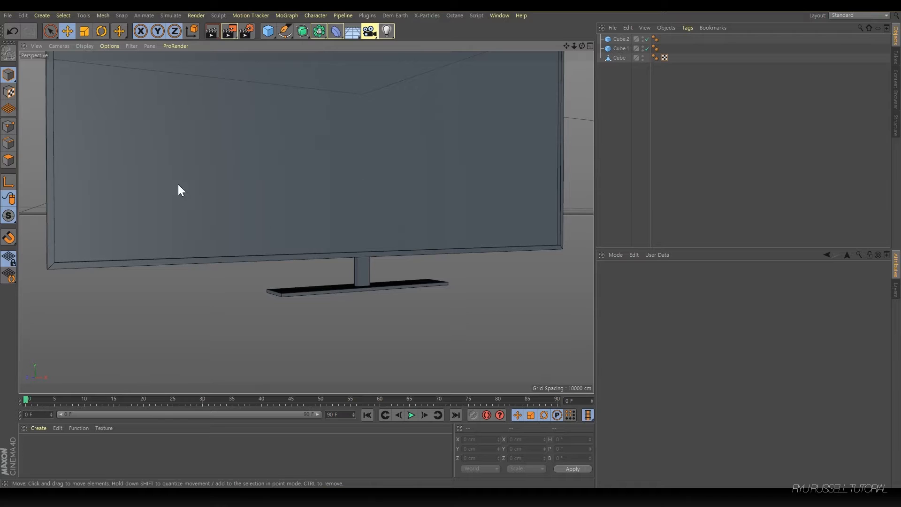
left_click_drag(311, 207, 297, 173, "alt")
left_click(296, 174)
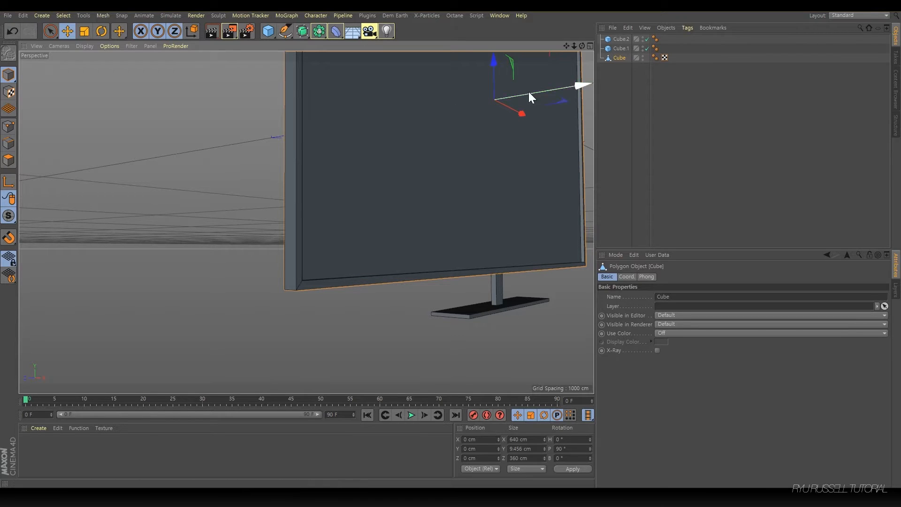
left_click_drag(336, 31, 387, 159)
left_click_drag(623, 57, 622, 68)
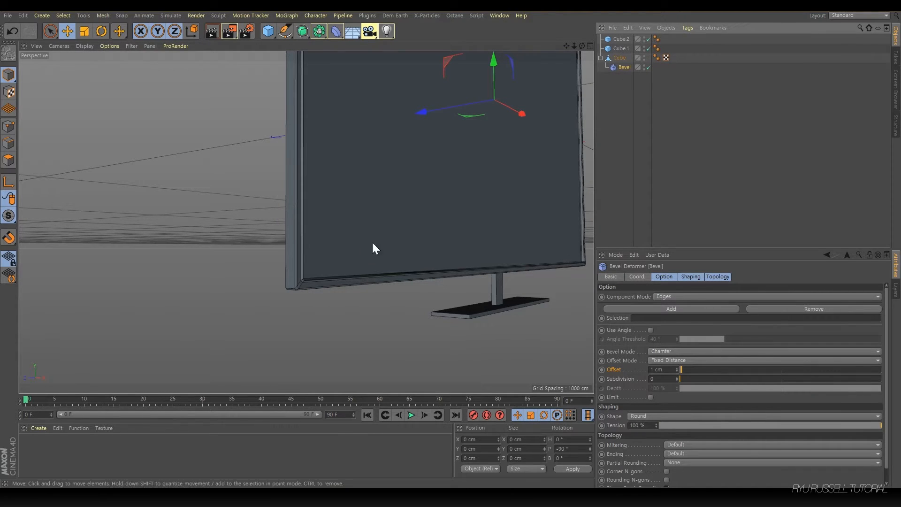
scroll(300, 240, "up", 5)
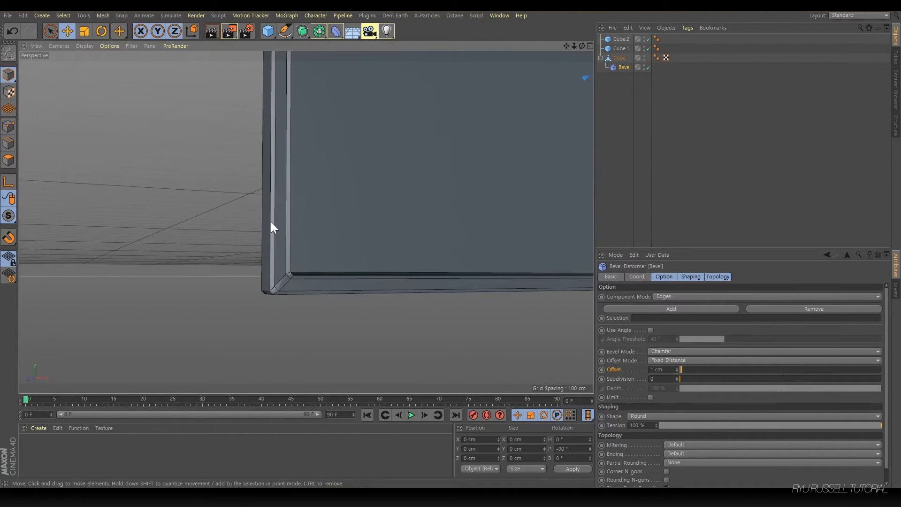
Step: Set the screen panel's Bevel deformer to an offset of 0.5 cm and a subdivision of 2
left_click_drag(276, 284, 255, 264, "alt")
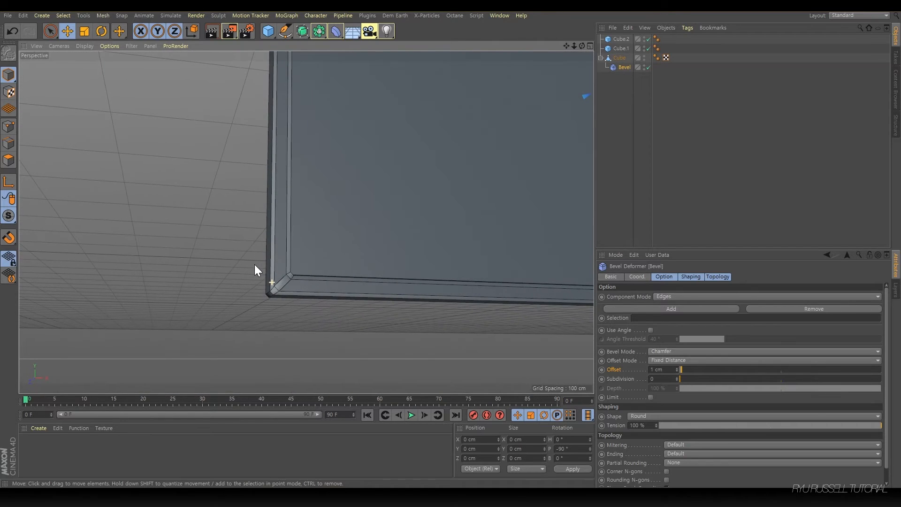
key("d")
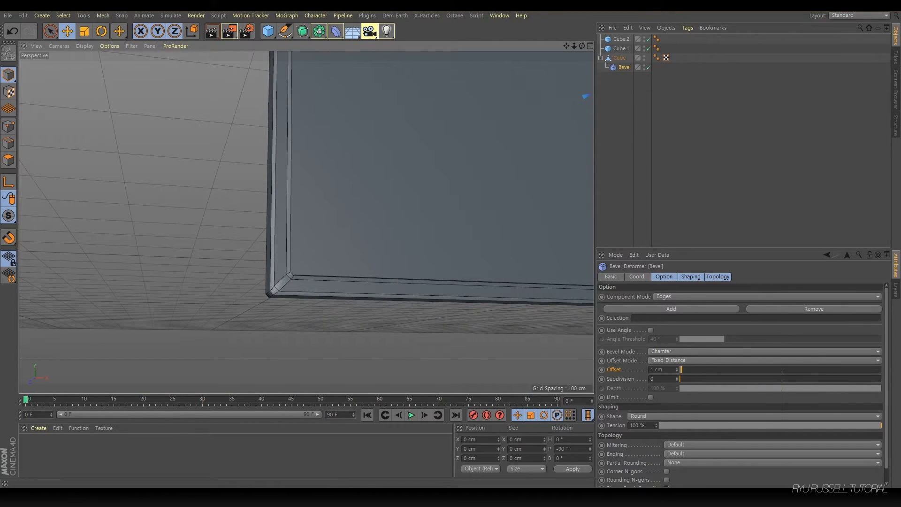
left_click_drag(448, 299, 474, 295, "alt")
left_click(677, 376)
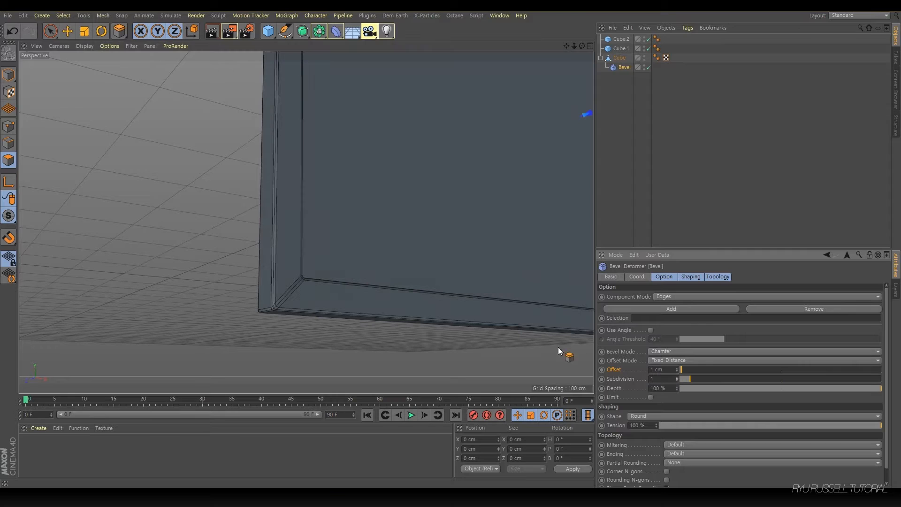
mouse_move(320, 261)
left_mouse_down("alt")
mouse_move(232, 287)
mouse_move(296, 289)
mouse_move(276, 290)
mouse_move(324, 273)
left_mouse_up("alt")
left_click(659, 369)
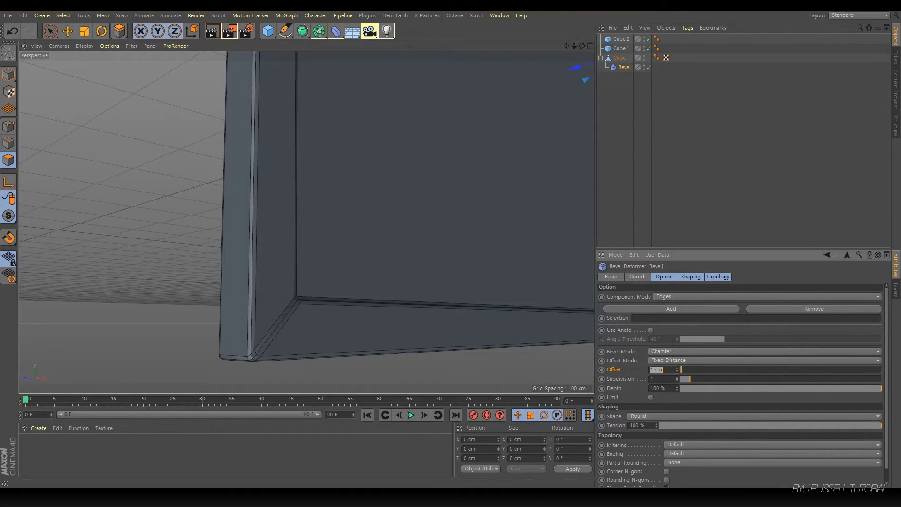
type("0.5")
key("Return")
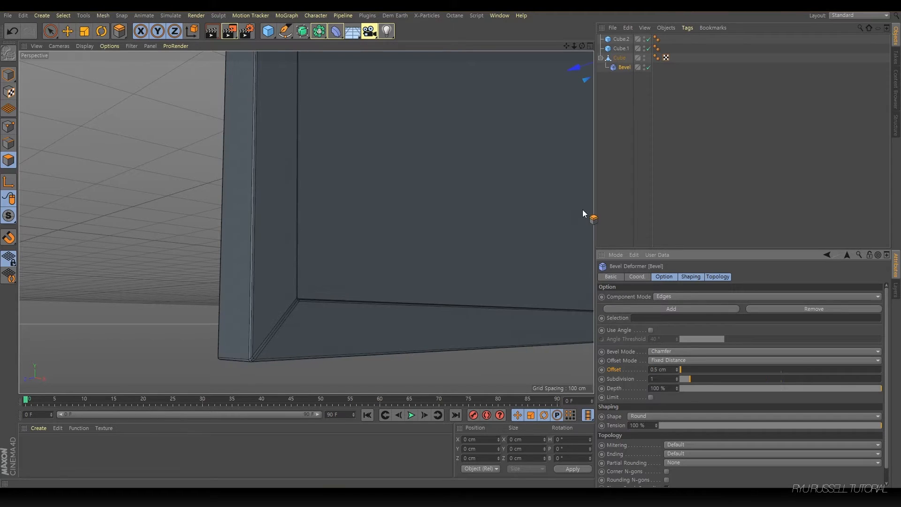
left_click(676, 376)
left_click_drag(317, 292, 275, 303, "alt")
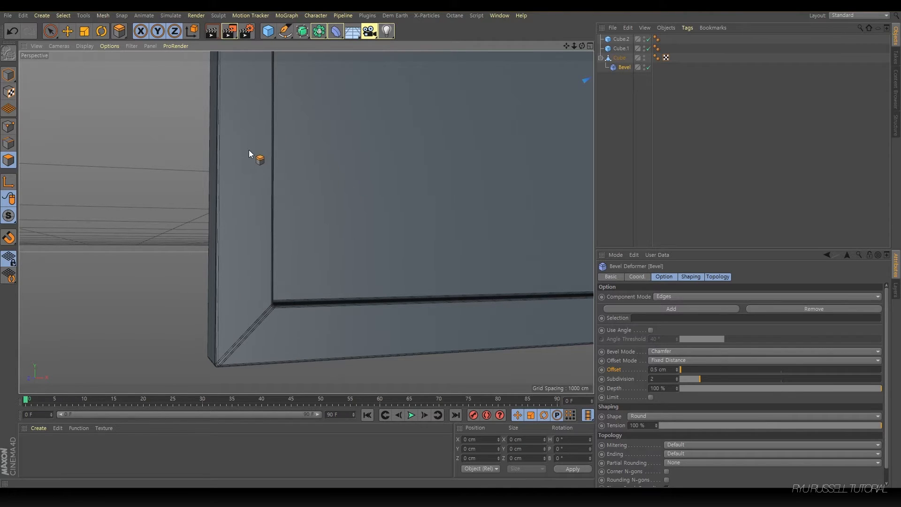
scroll(243, 182, "up", 2)
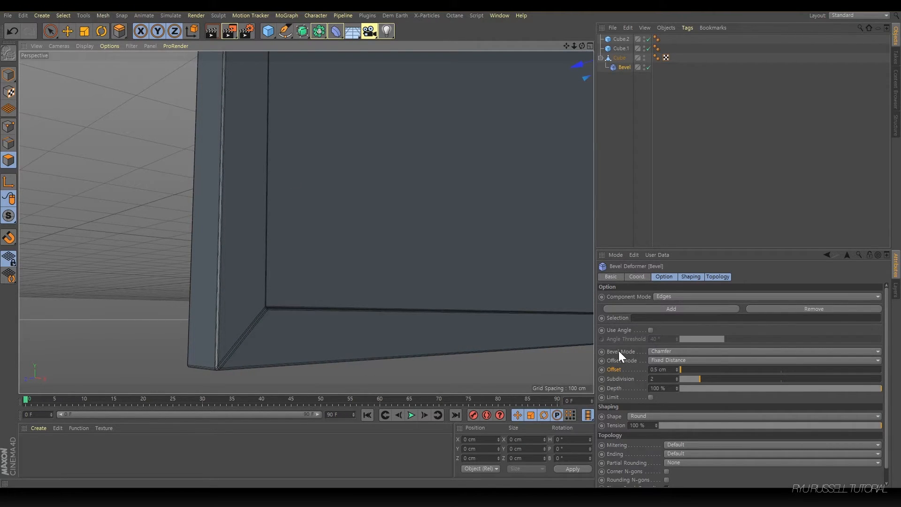
Step: Copy the screen panel's Bevel deformer onto both the stand neck and the stand base as a child object
scroll(170, 132, "down", 5)
left_click_drag(362, 165, 337, 176, "alt")
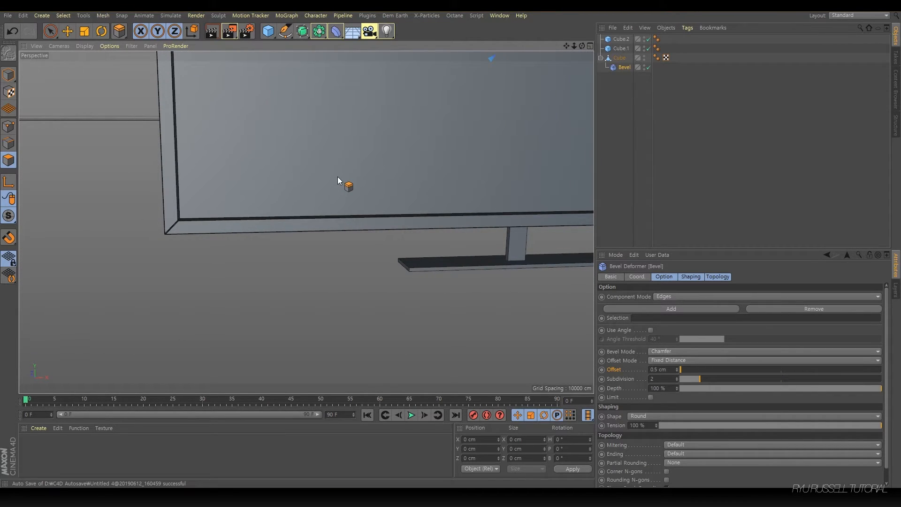
middle_click_drag(337, 177, 237, 183, "alt")
key("e")
left_click(9, 75)
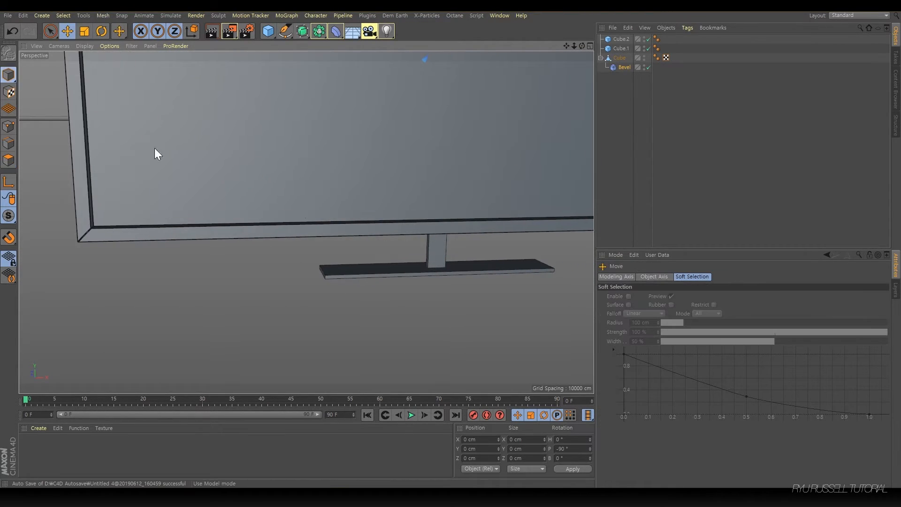
left_click(435, 255)
left_click(618, 94)
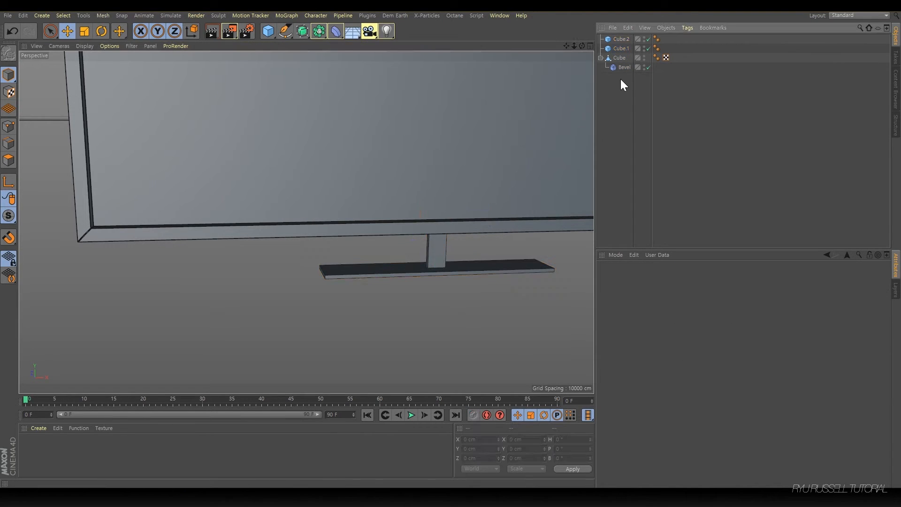
left_click(626, 66)
mouse_move(626, 67)
left_mouse_down("ctrl")
mouse_move(629, 87)
mouse_move(617, 67)
left_mouse_up("ctrl")
key("ctrl+z")
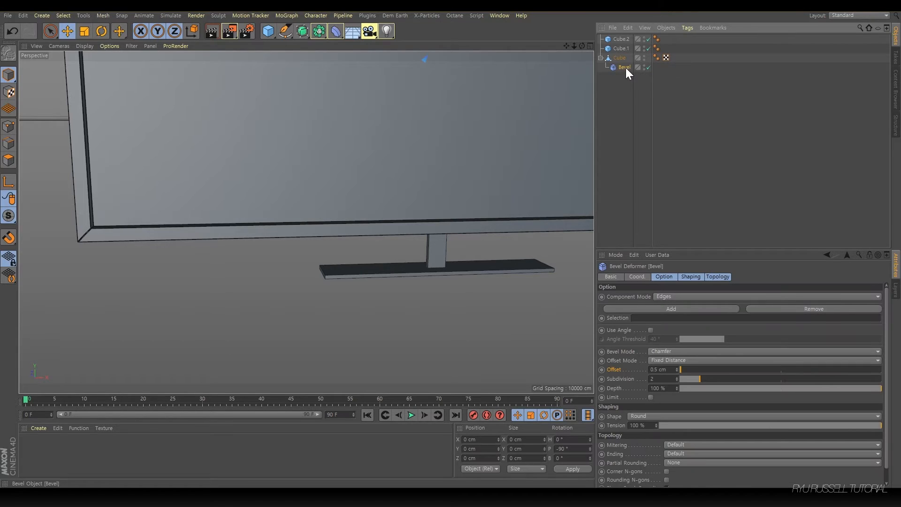
left_click_drag(617, 48, 611, 42, "ctrl")
left_click_drag(324, 188, 410, 230, "alt")
Step: Add a Taper deformer and make it a child of the stand neck, above its Bevel deformer
left_click(430, 265)
left_click_drag(446, 254, 360, 170, "alt")
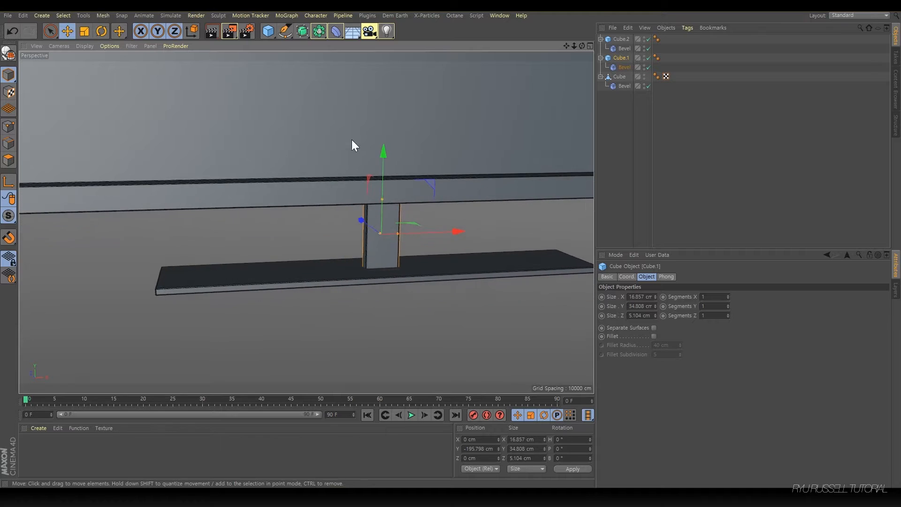
left_click(336, 31)
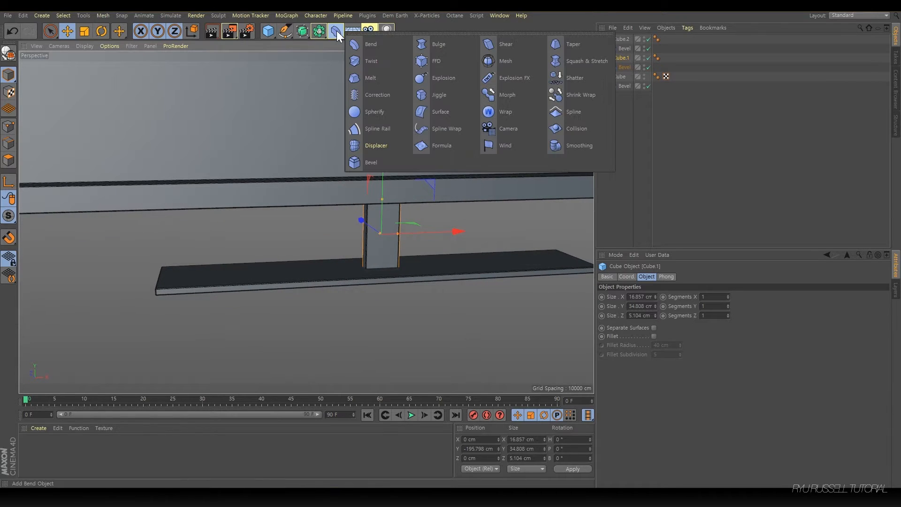
left_click(574, 44)
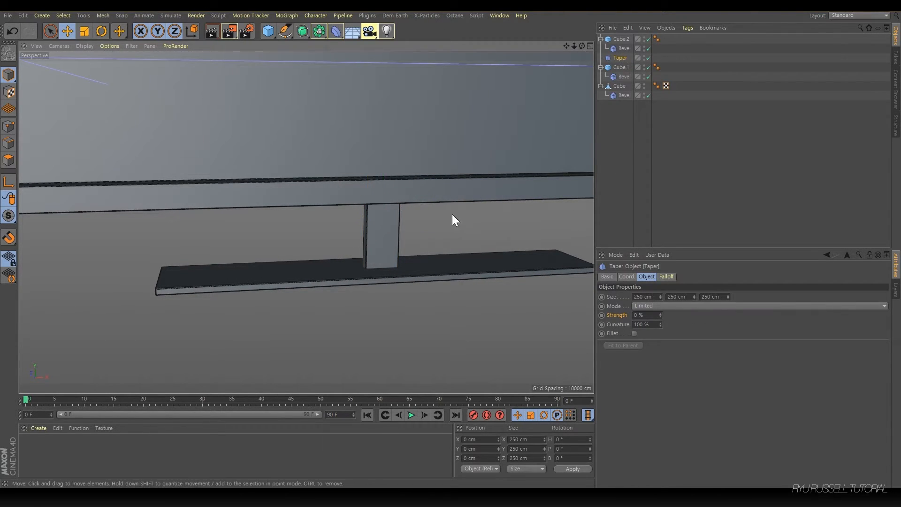
left_click(391, 228)
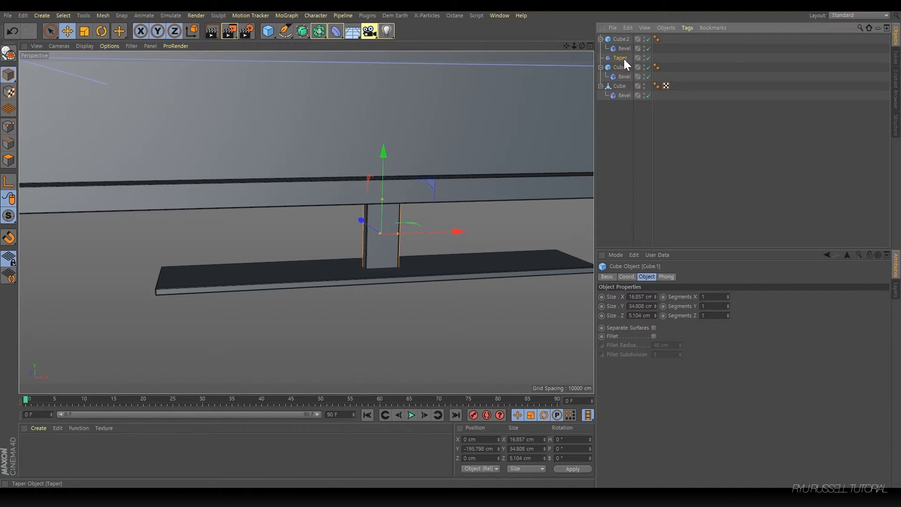
left_click_drag(616, 71, 620, 74)
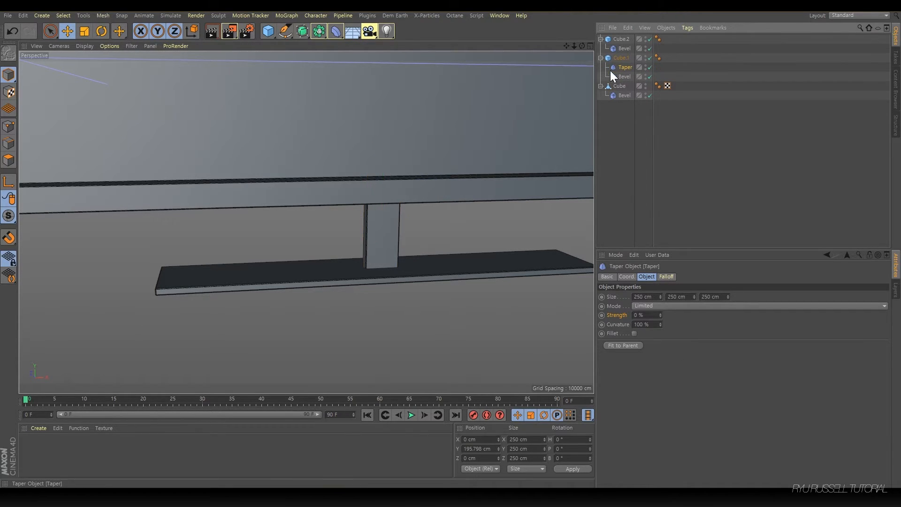
Step: Fit the Taper deformer to the stand neck and set its strength to -54 %
left_click(622, 346)
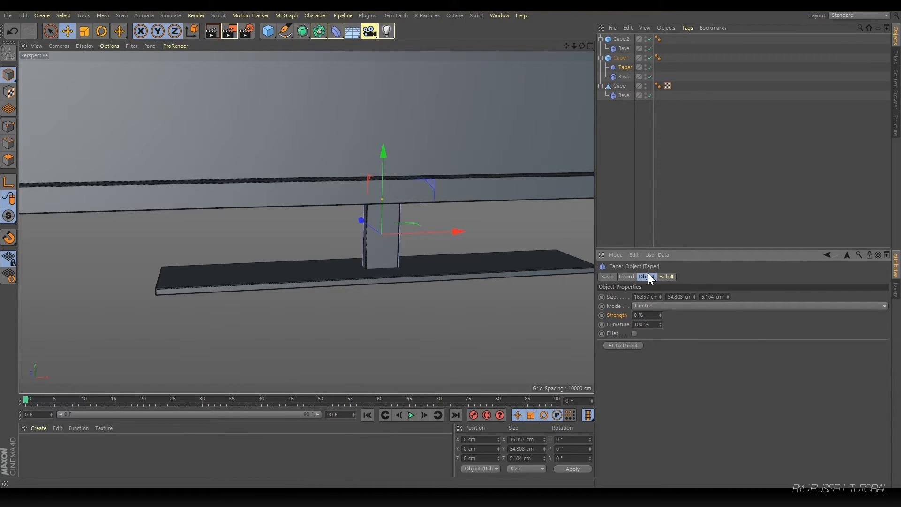
left_click_drag(660, 315, 661, 348)
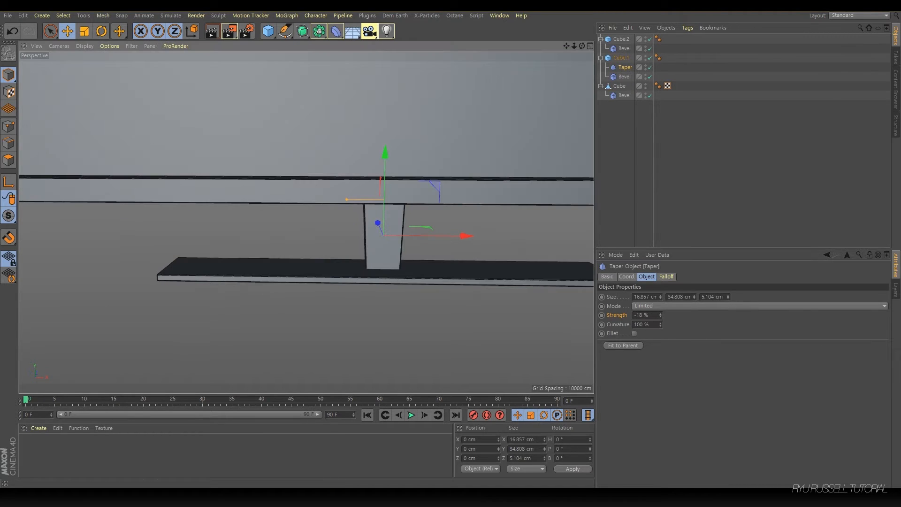
left_click_drag(660, 316, 659, 316)
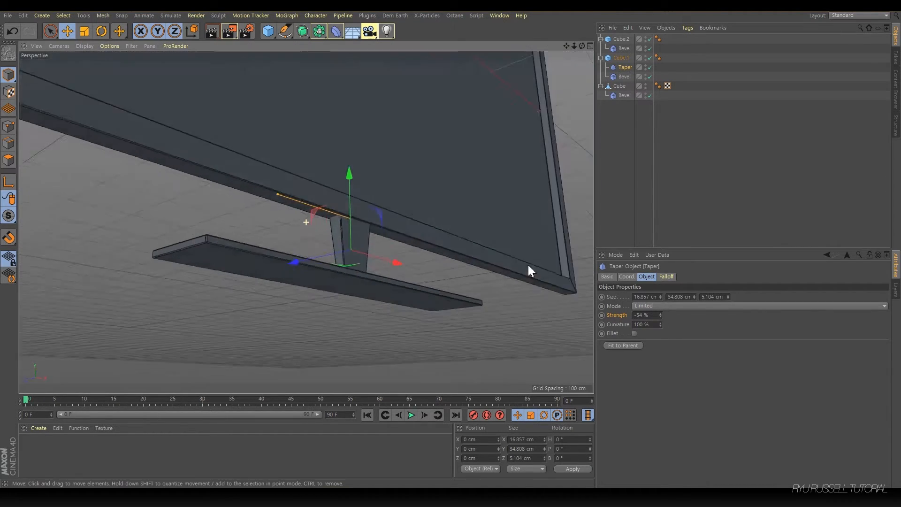
left_click_drag(528, 265, 175, 109, "alt")
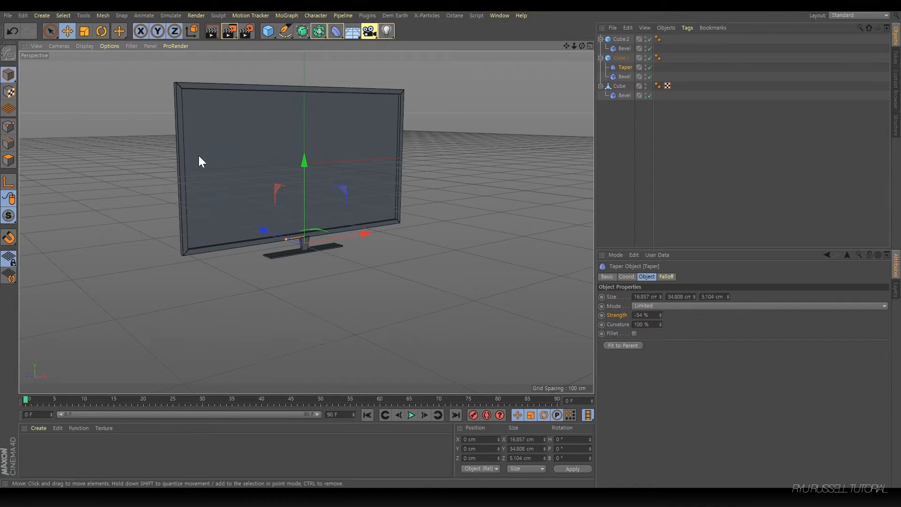
Step: Add a cube and flatten it into a thin slab about 7.1 cm deep behind the TV
left_click_drag(204, 159, 307, 165, "alt")
left_click(268, 33)
scroll(268, 117, "up", 6)
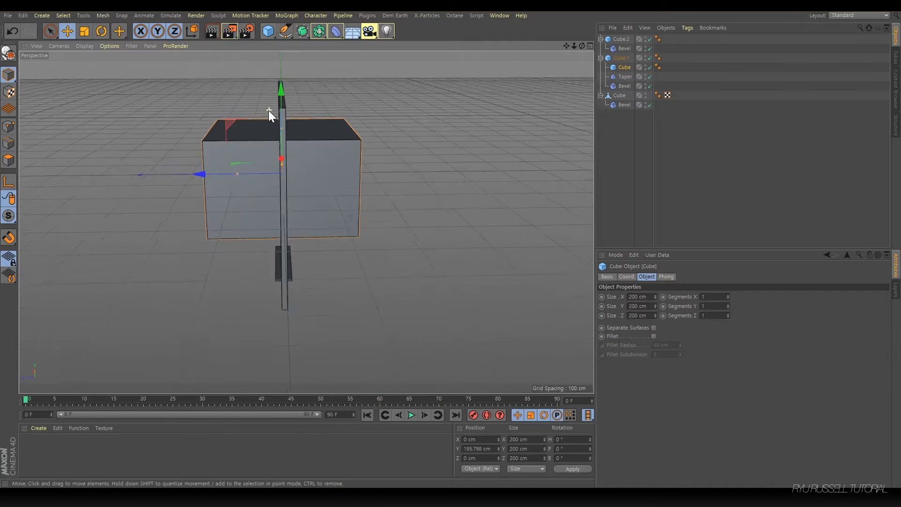
left_click_drag(252, 177, 250, 197, "alt")
left_click_drag(193, 219, 273, 227)
left_click_drag(208, 218, 255, 232)
Step: Resize the slab to about 298.6 × 227.5 cm against the lower back of the TV
middle_click_drag(312, 195, 304, 161, "alt")
left_click_drag(283, 154, 340, 168, "alt")
left_click_drag(282, 161, 242, 166)
left_click_drag(355, 69, 297, 109)
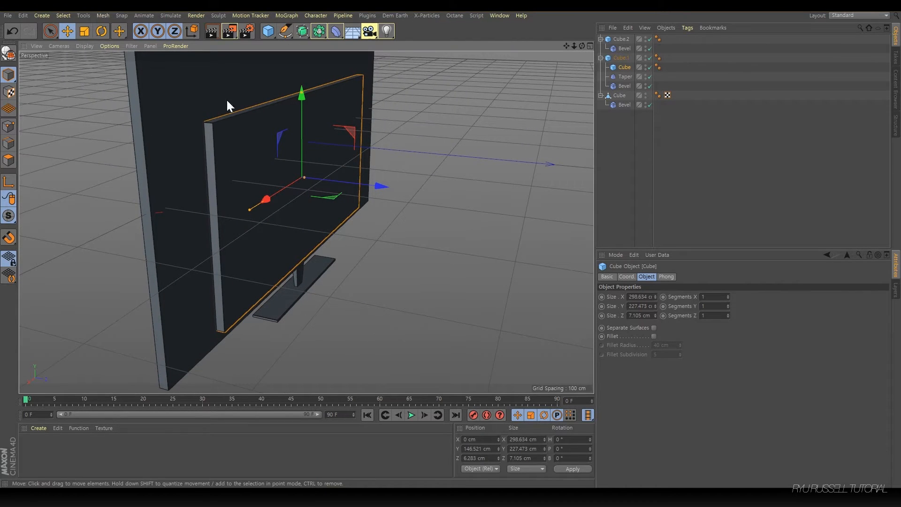
Step: Move the back slab out of the neck's hierarchy and turn it into an editable polygon object about 450.5 cm wide
left_click(622, 68)
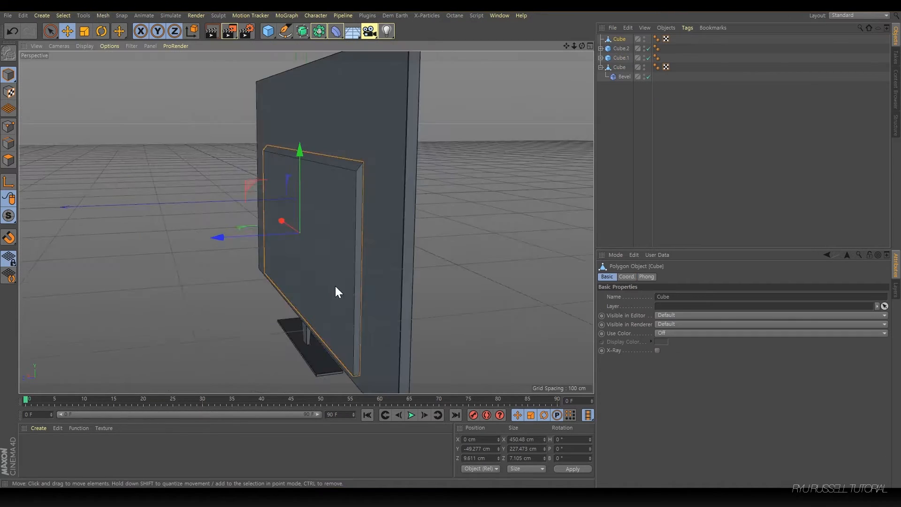
left_click_drag(335, 285, 347, 293, "alt")
middle_click_drag(348, 293, 309, 237, "alt")
left_click_drag(309, 237, 325, 275, "alt")
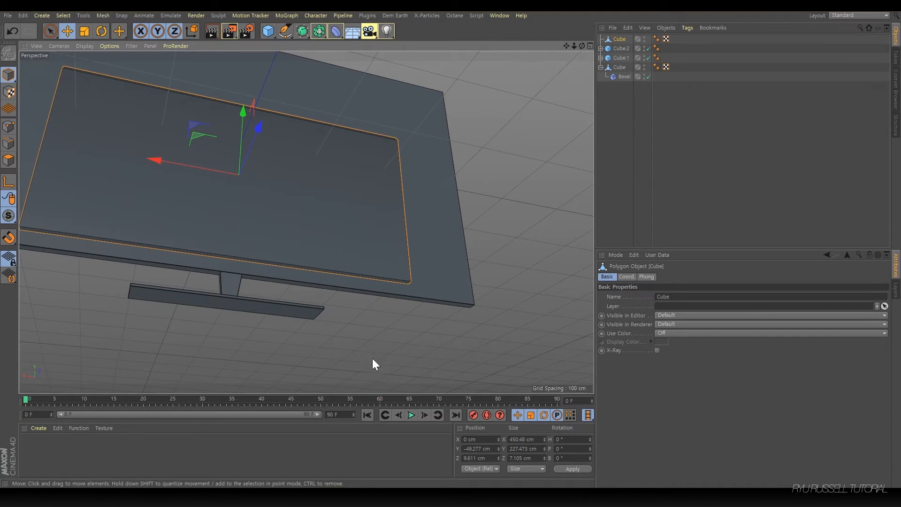
left_click_drag(256, 261, 281, 261, "alt")
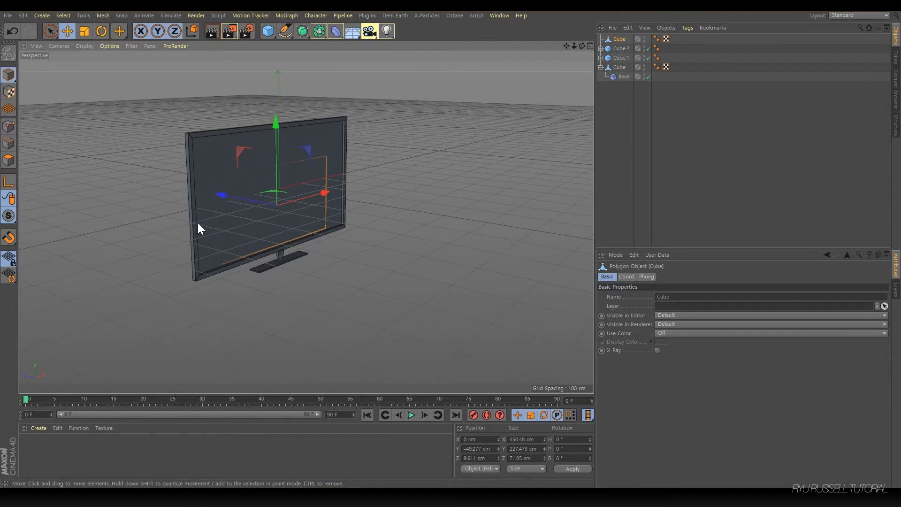
mouse_move(198, 222)
left_mouse_down("alt")
mouse_move(217, 197)
mouse_move(223, 211)
mouse_move(98, 195)
mouse_move(193, 210)
left_mouse_up("alt")
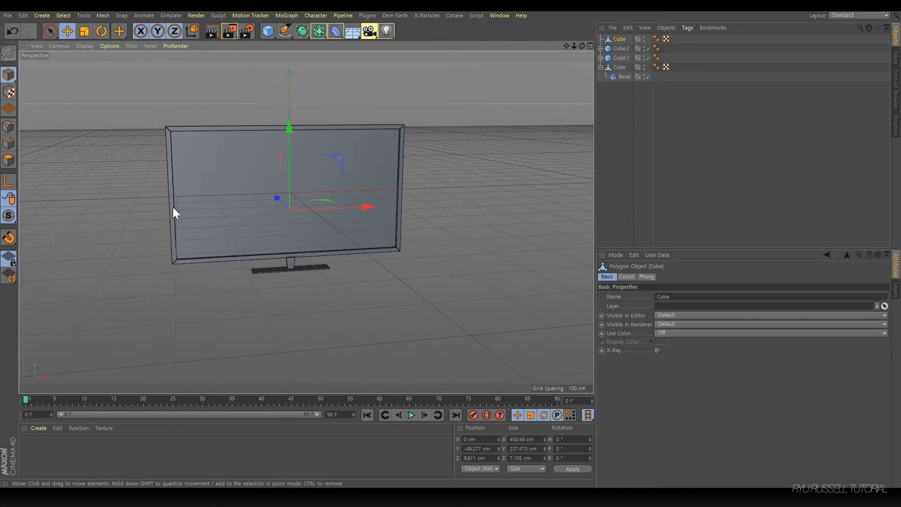
Step: Open the Octane Live Viewer and dock it, enlarged, between the object list and the attributes
left_click(455, 16)
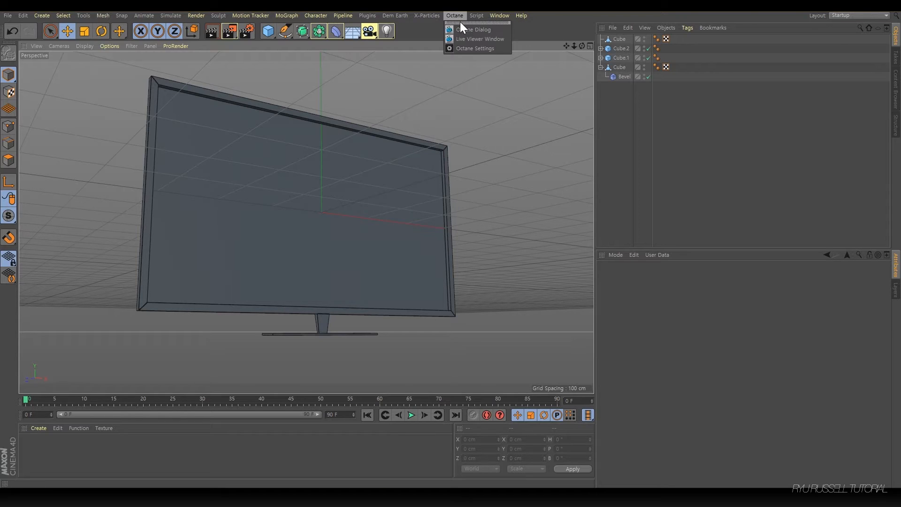
left_click(472, 48)
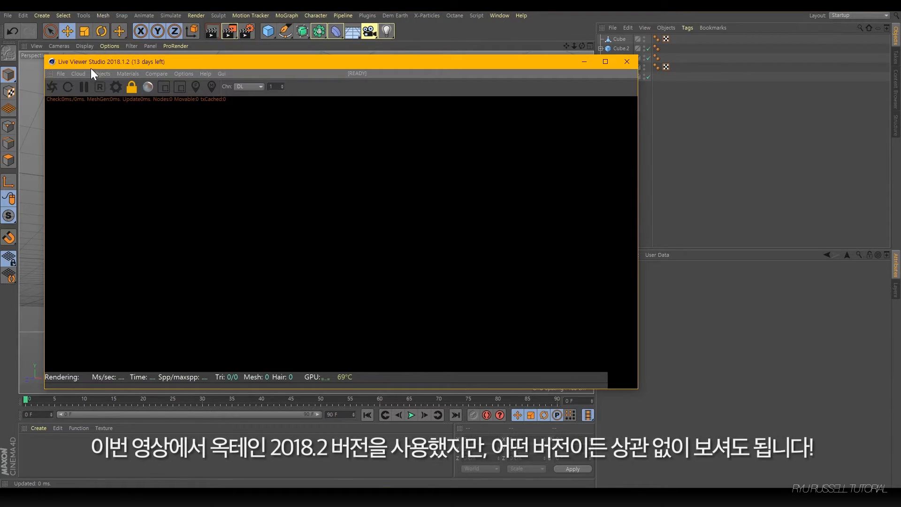
left_click_drag(98, 62, 65, 65)
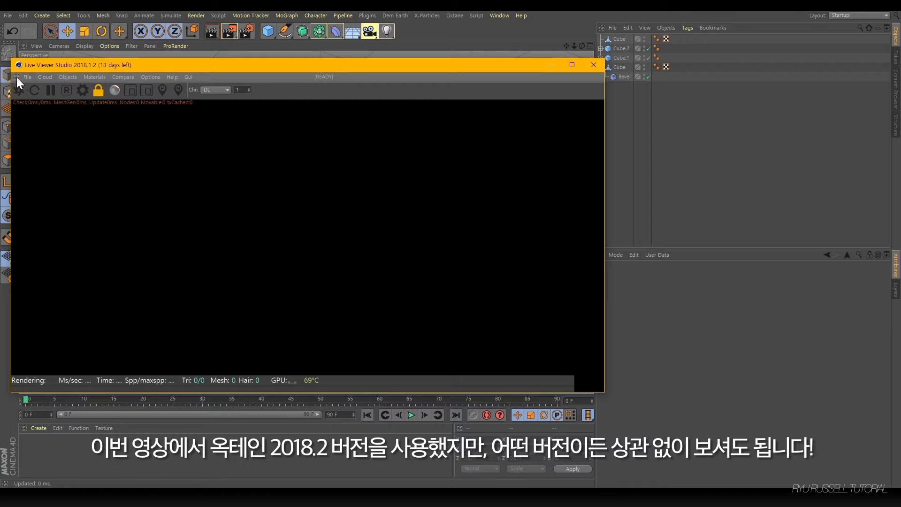
left_click(16, 76)
left_click(66, 64)
left_click_drag(15, 82, 709, 249)
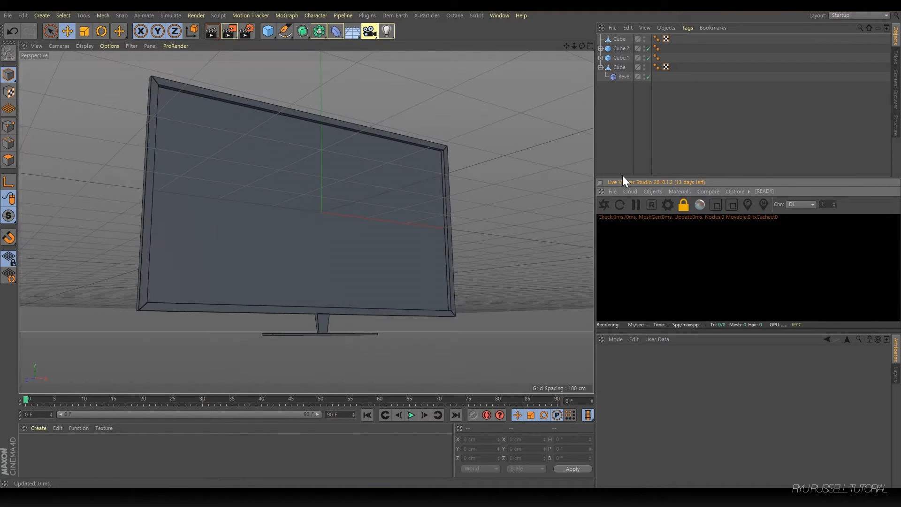
left_click_drag(622, 177, 545, 172)
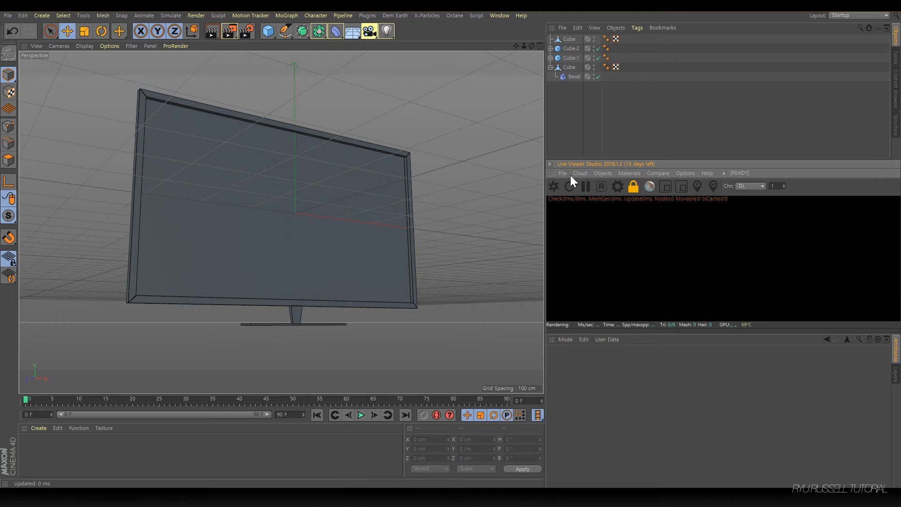
left_click_drag(583, 160, 576, 131)
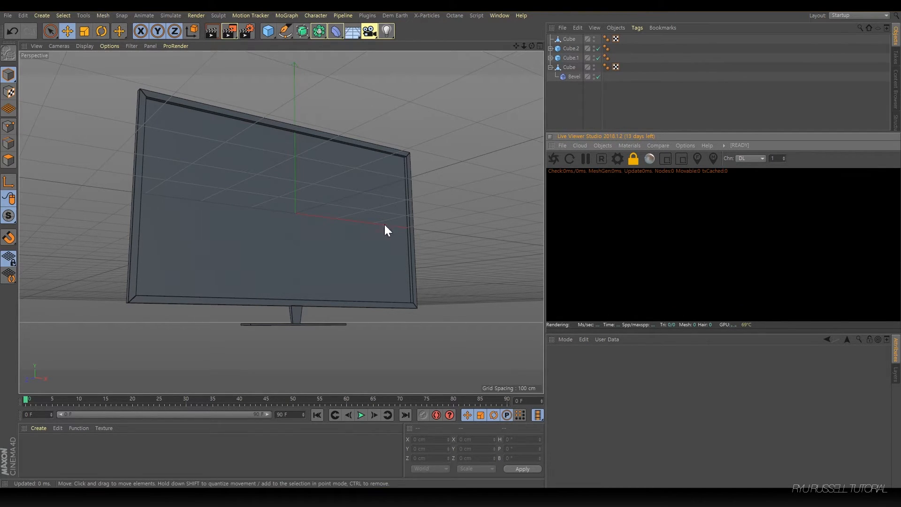
Step: Start the Octane live render and frame the whole TV with its stand from a slight angle
left_click(551, 161)
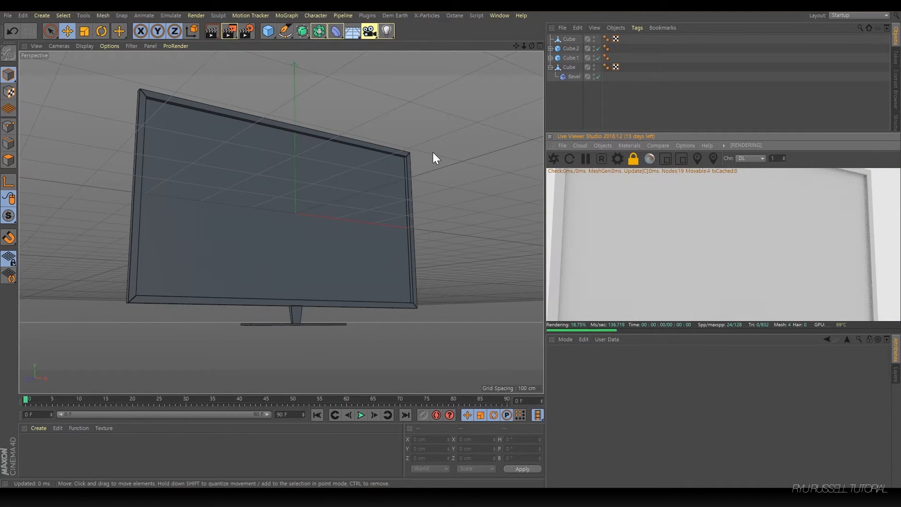
scroll(309, 212, "down", 4)
left_click_drag(302, 215, 222, 215, "alt")
scroll(210, 201, "down", 3)
scroll(226, 218, "up", 2)
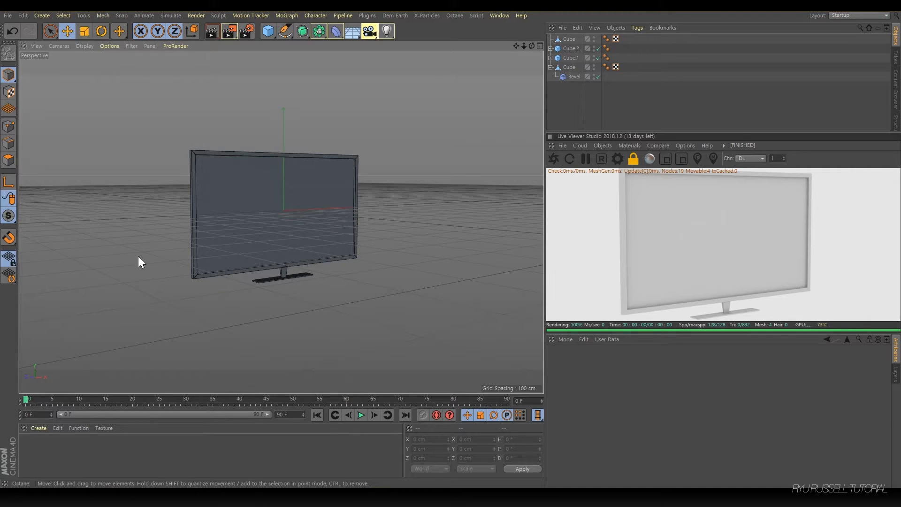
Step: Create a new Octane Material and open it in the Material Editor
left_click(38, 428)
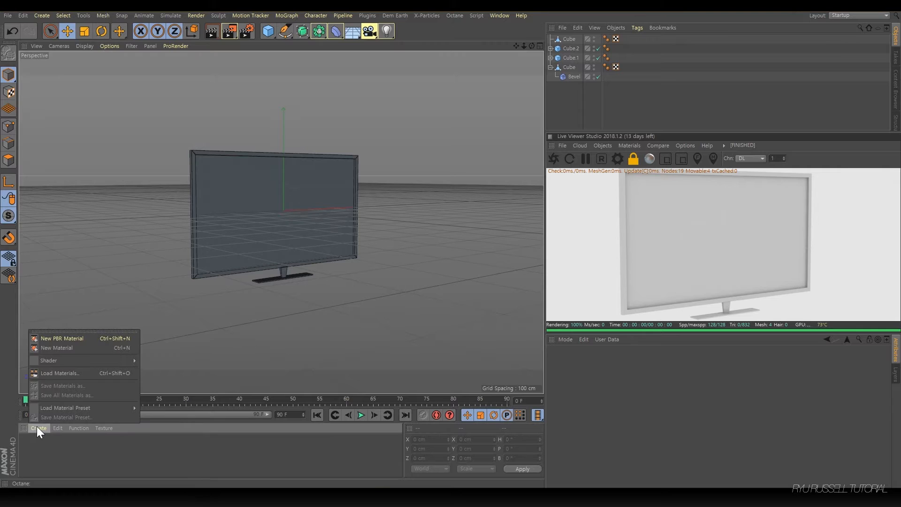
mouse_move(78, 360)
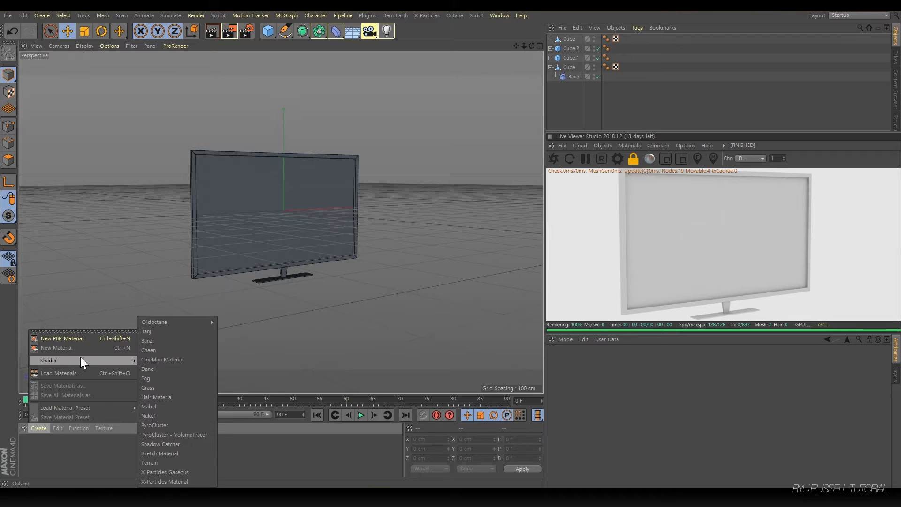
mouse_move(174, 326)
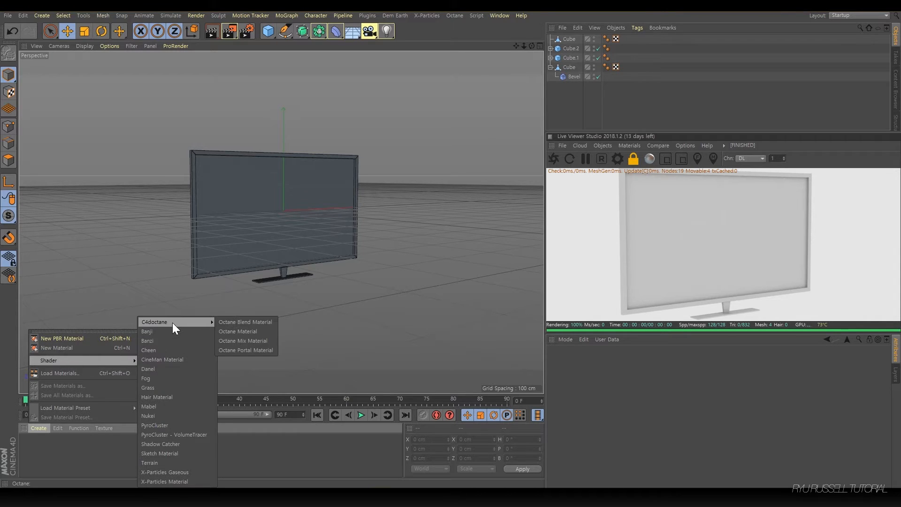
left_click(238, 332)
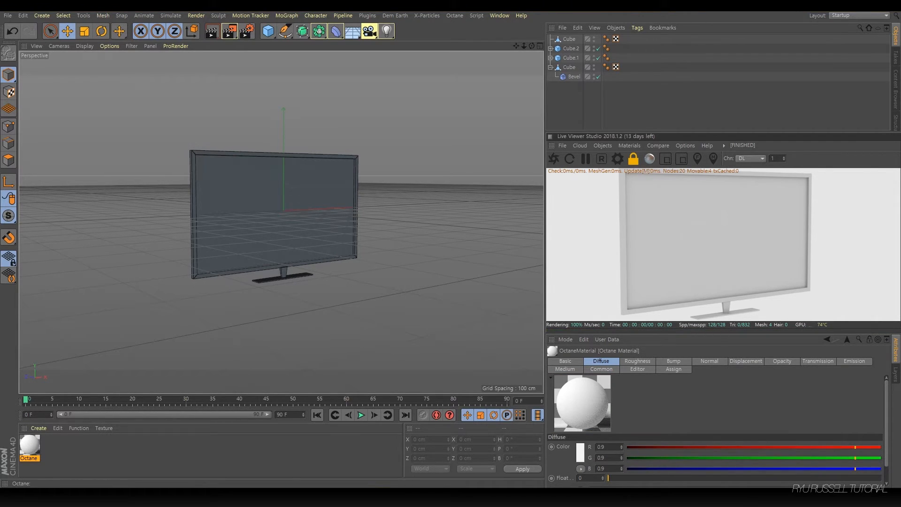
double_click(30, 445)
left_click_drag(201, 89, 418, 58)
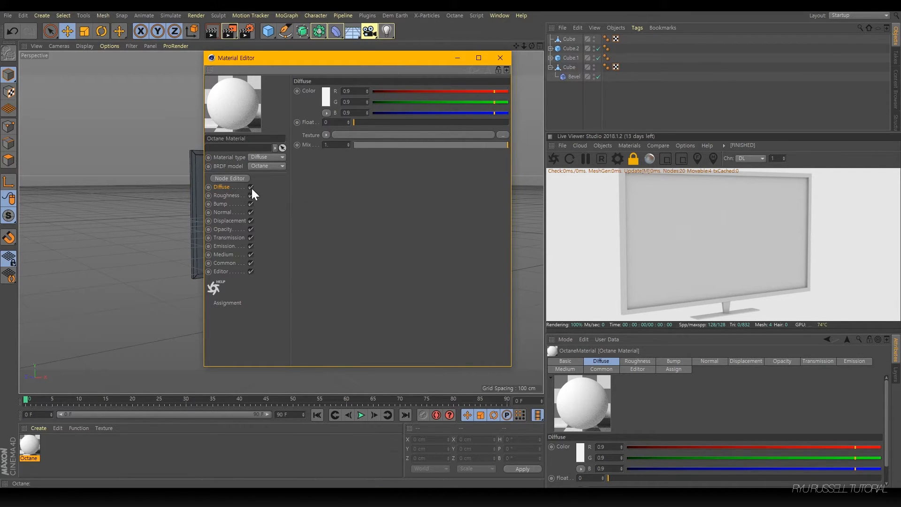
left_click_drag(252, 57, 292, 65)
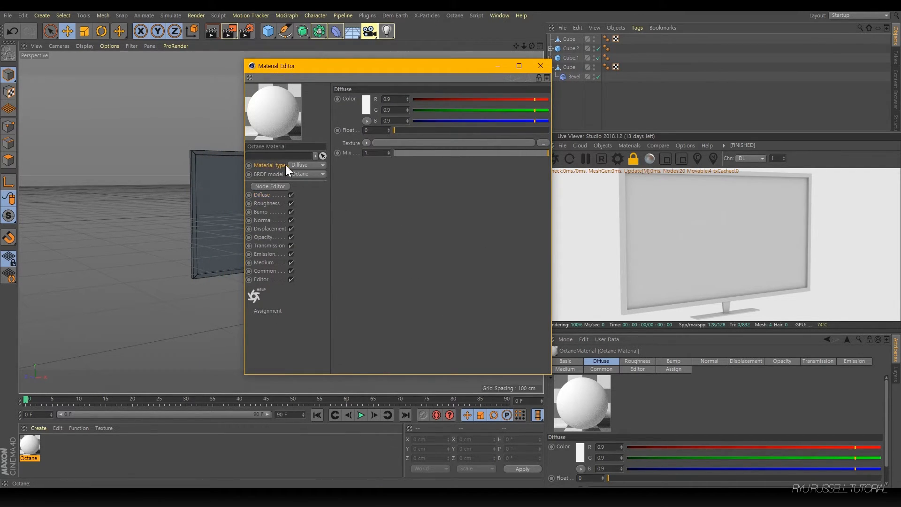
Step: Change the Octane material's type to Glossy
left_click(306, 165)
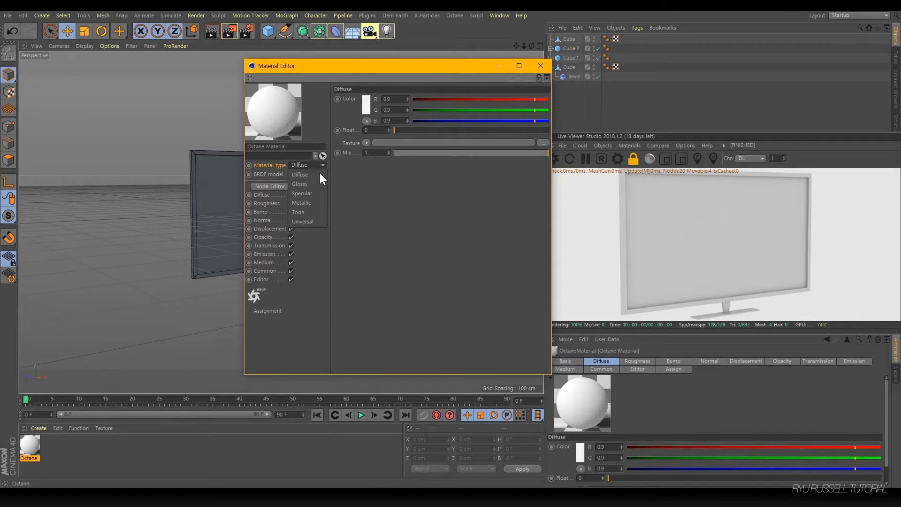
left_click(380, 186)
left_click(307, 164)
left_click(350, 192)
left_click(298, 164)
left_click(295, 181)
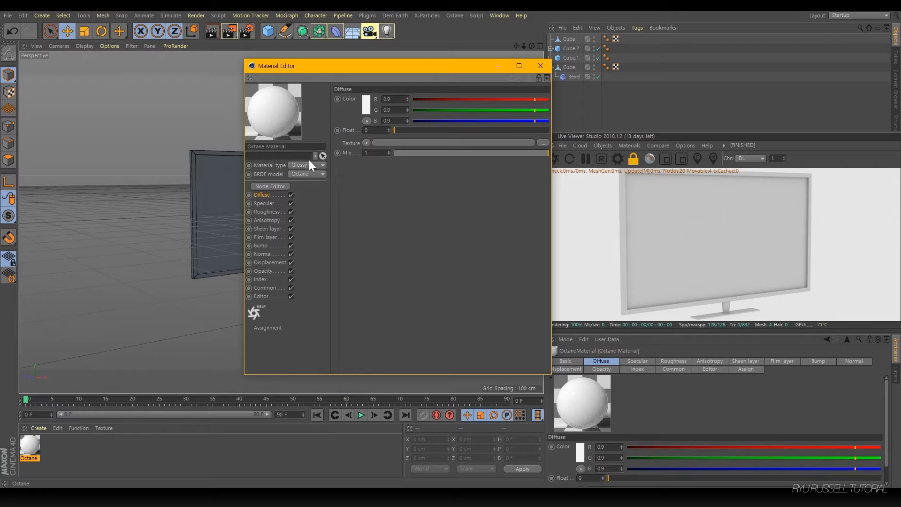
Step: Set the glossy material's diffuse colour to near black with 0% saturation and 5% brightness value
left_click(367, 107)
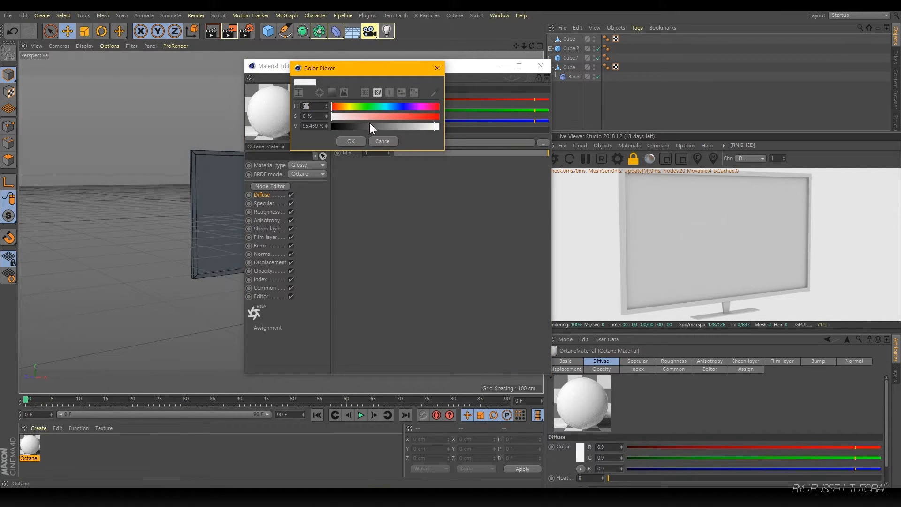
left_click_drag(370, 123, 340, 125)
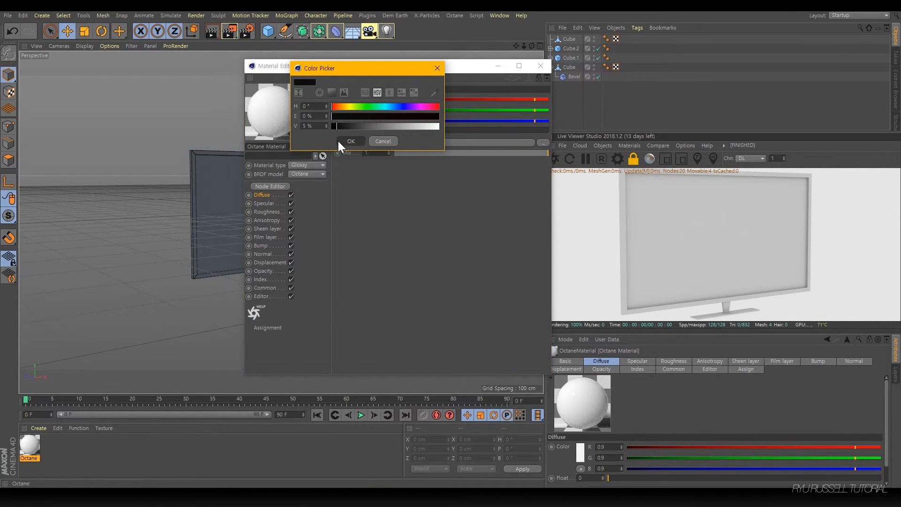
left_click(338, 141)
Step: Apply the black glossy material to the TV's main panel, the polygon object that contains the Bevel
left_click_drag(285, 66, 460, 398)
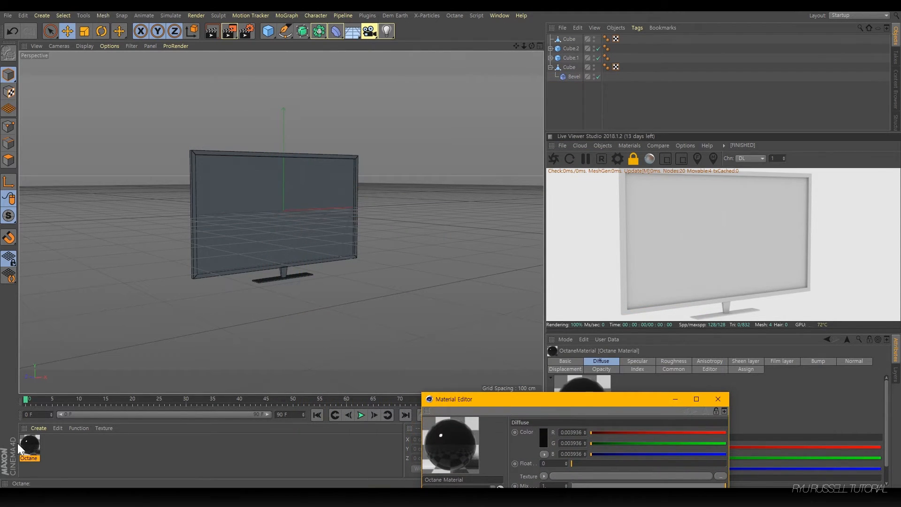
left_click(194, 231)
left_click_drag(29, 445, 571, 66)
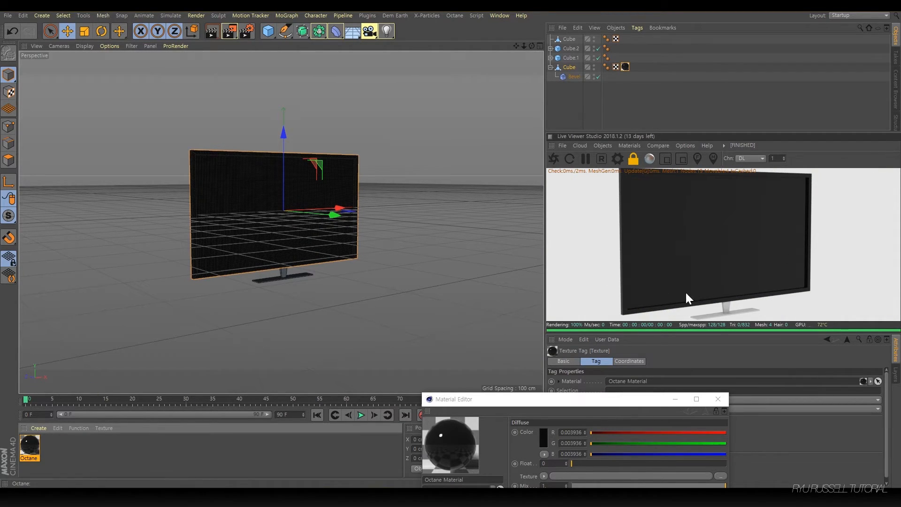
Step: Rename the main panel 모니터 상판, the neck 모니터 지지대, the base 모니터 바닥 and the back housing 모니터 뒷부분
left_click(580, 114)
left_click(573, 64)
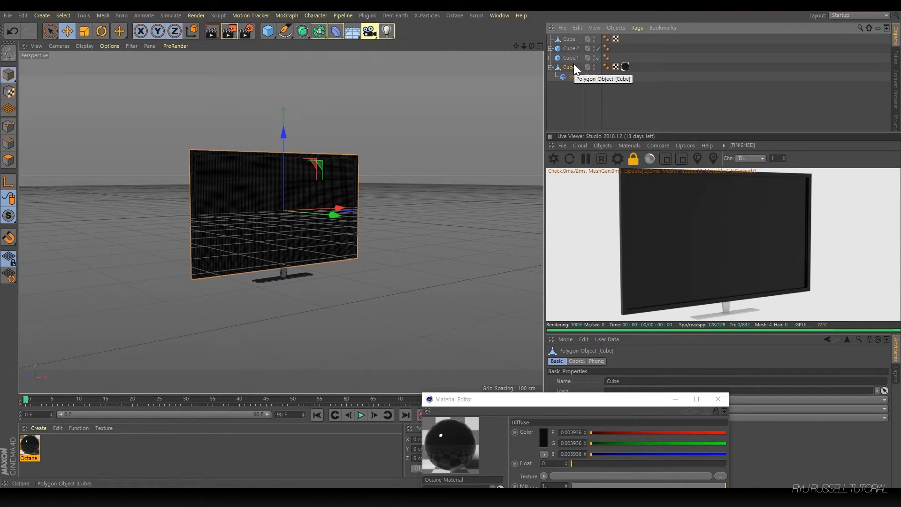
double_click(574, 65)
type("a니터 셋")
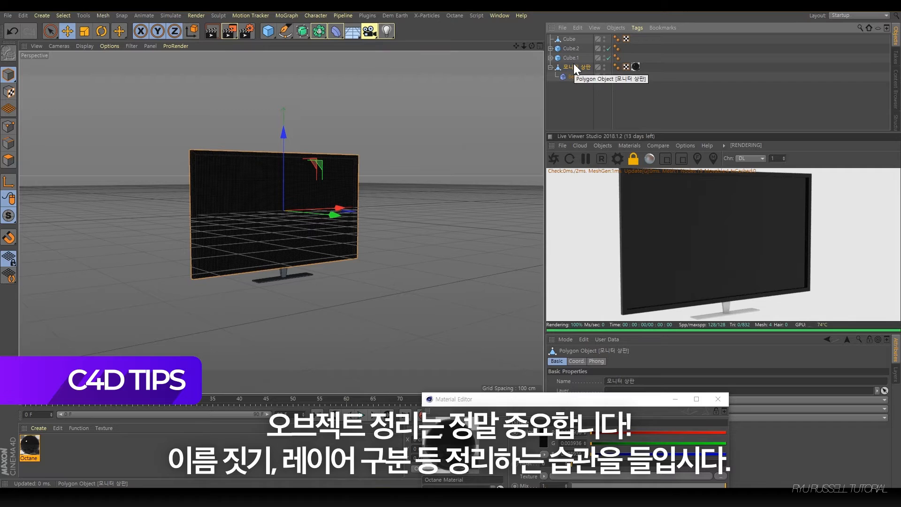
left_click(565, 58)
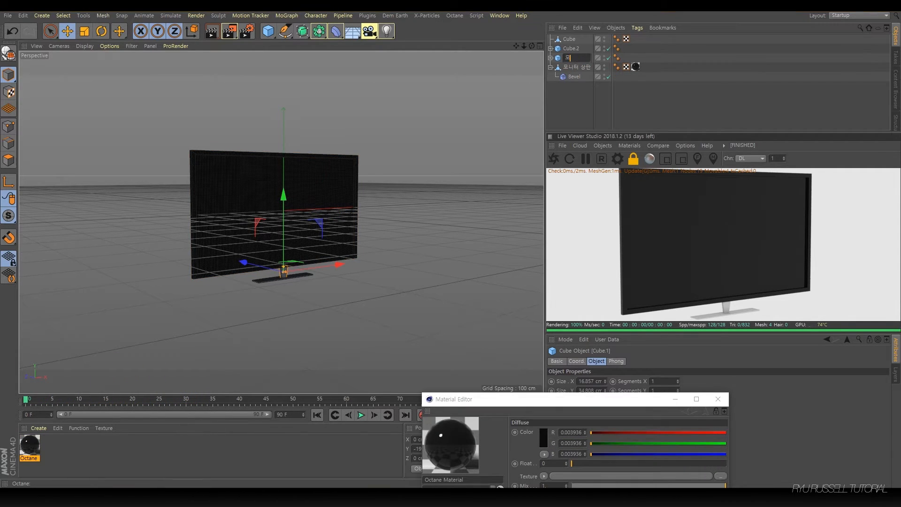
left_click(571, 49)
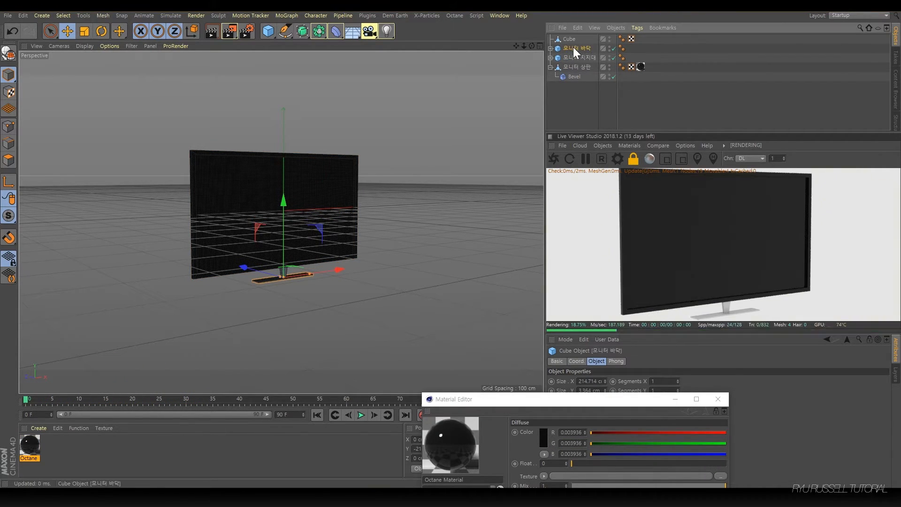
left_click(570, 39)
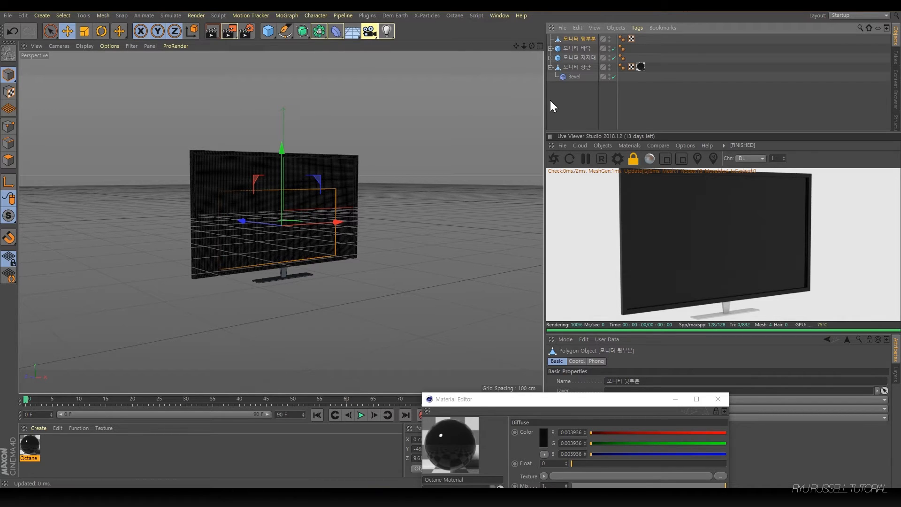
Step: Apply the black glossy material to the base, neck and back housing, and close the Material Editor
left_click_drag(455, 401, 62, 63)
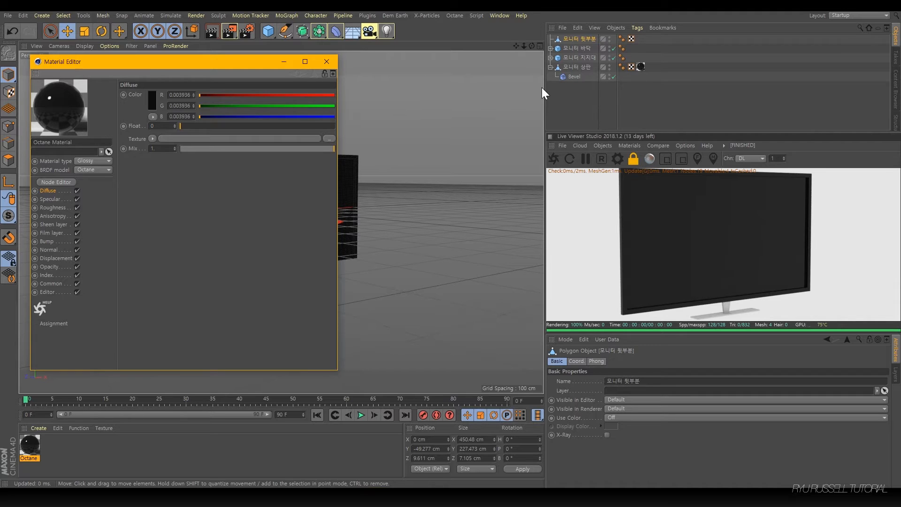
left_click_drag(249, 62, 432, 169)
left_click(30, 451)
left_click_drag(29, 450, 584, 49)
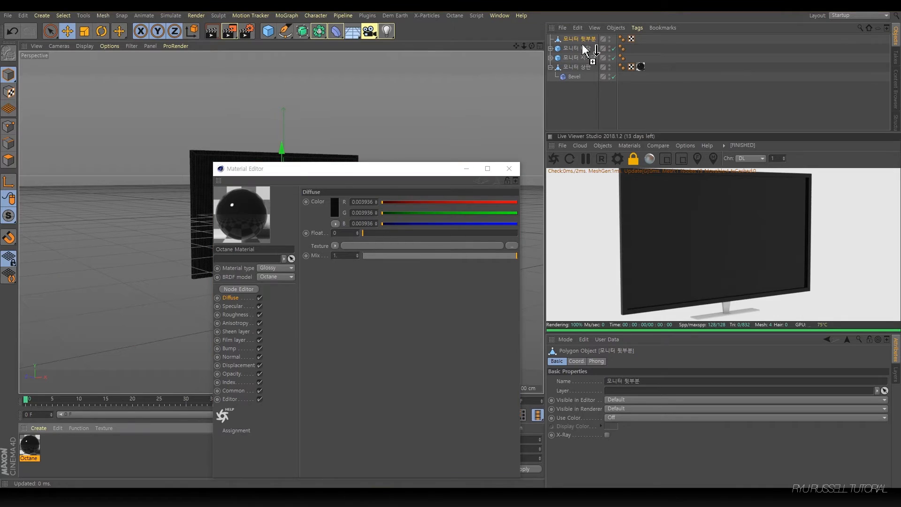
left_click_drag(30, 457, 586, 57)
left_click_drag(29, 450, 582, 39)
left_click(508, 168)
left_click_drag(257, 233, 170, 222, "alt")
left_click_drag(215, 243, 194, 239, "alt")
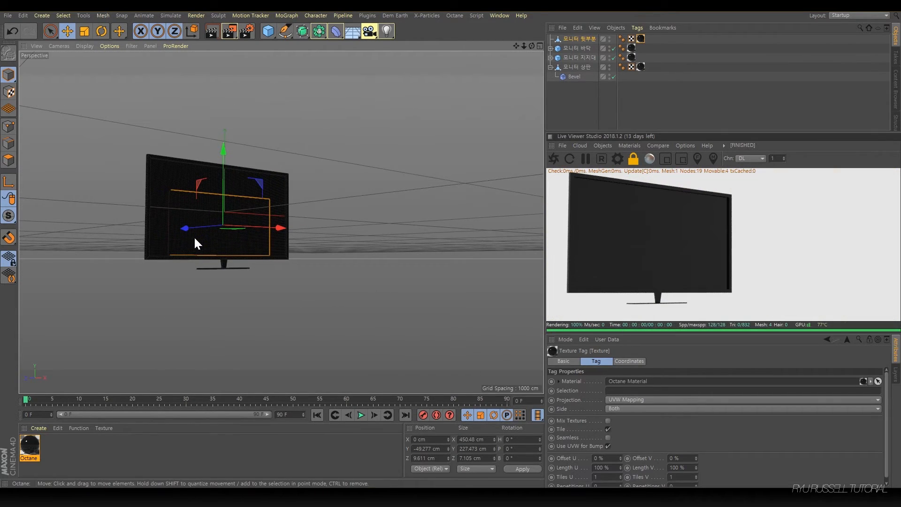
left_click(196, 303)
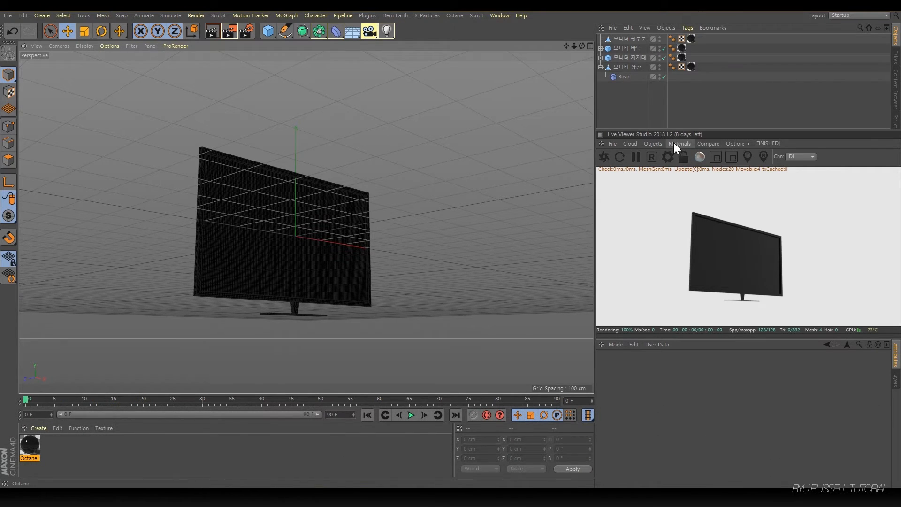
Step: Add an Octane HDRI environment and load kiara_interior_16k.hdr as its image texture
left_click(655, 144)
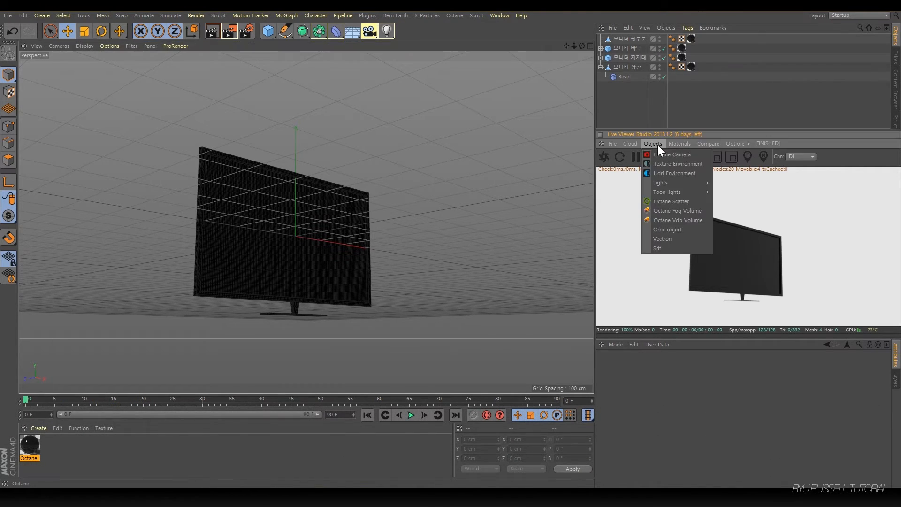
left_click(694, 173)
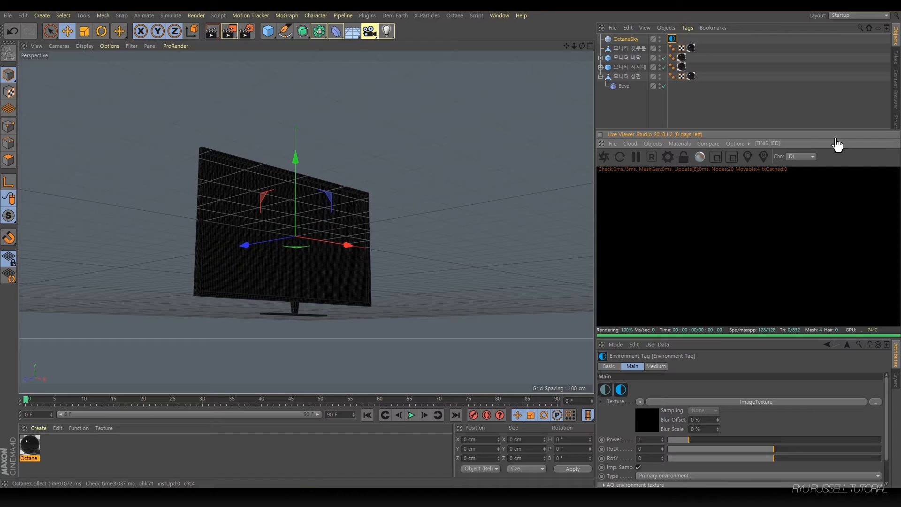
left_click(670, 41)
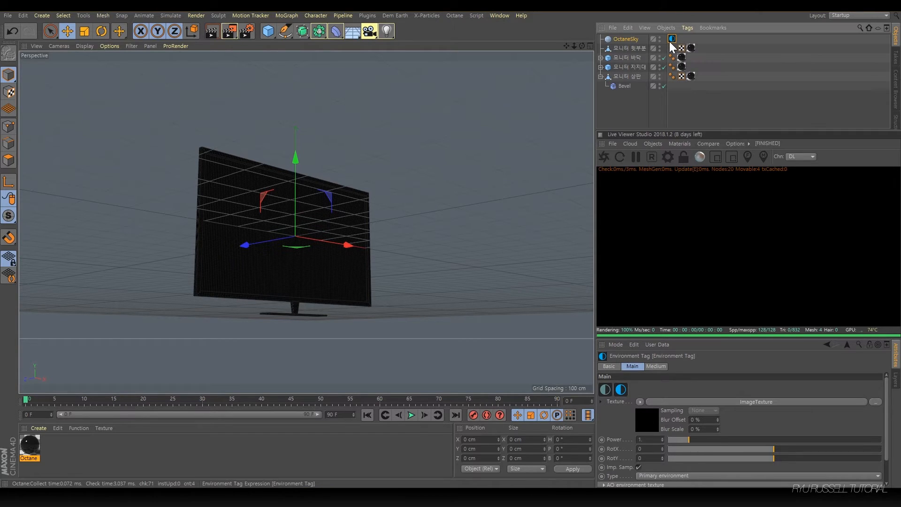
left_click(750, 403)
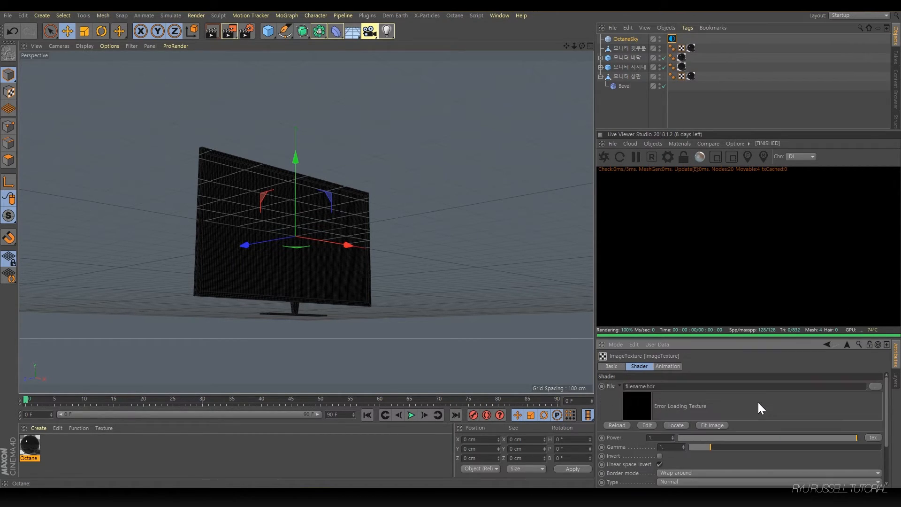
left_click(876, 385)
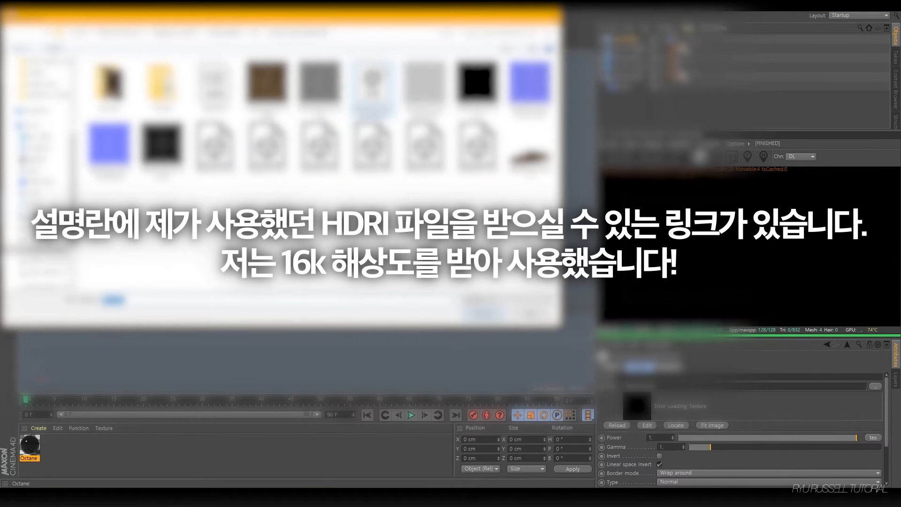
left_click_drag(159, 16, 355, 89)
left_click_drag(268, 263, 268, 188)
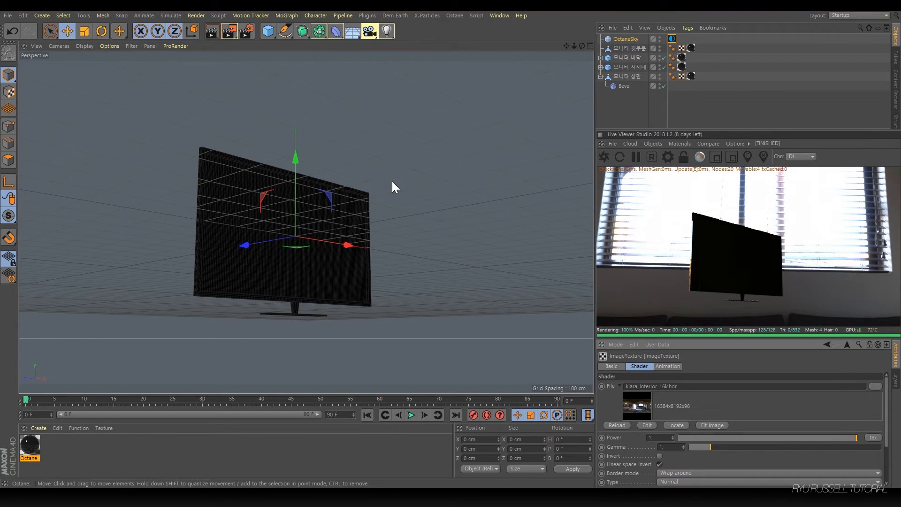
Step: Raise the OctaneSky environment's power to about 2.06 with the TV's front in view
left_click_drag(373, 201, 365, 265, "alt")
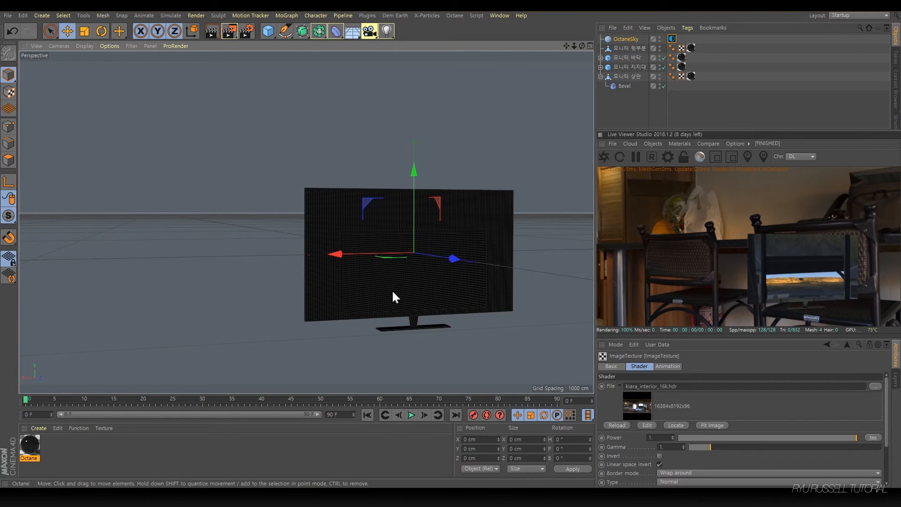
left_click_drag(392, 304, 165, 305, "alt")
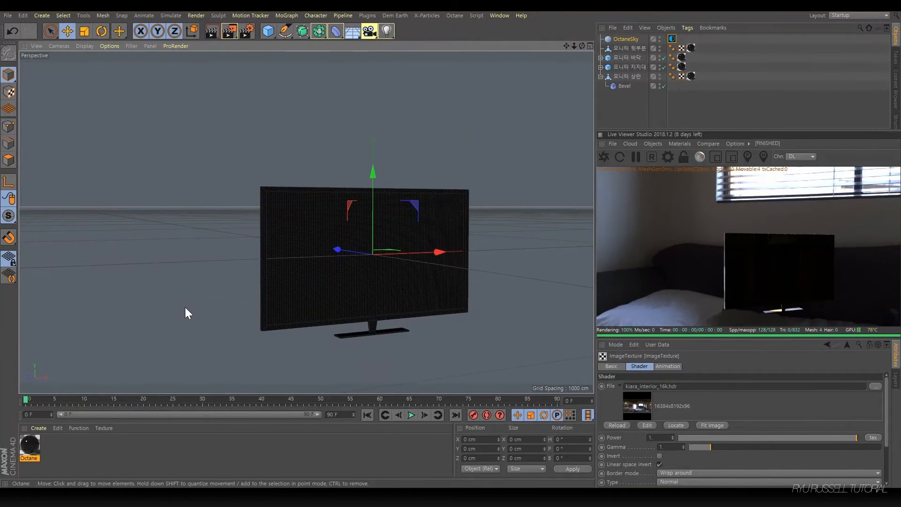
middle_click_drag(270, 289, 234, 255, "alt")
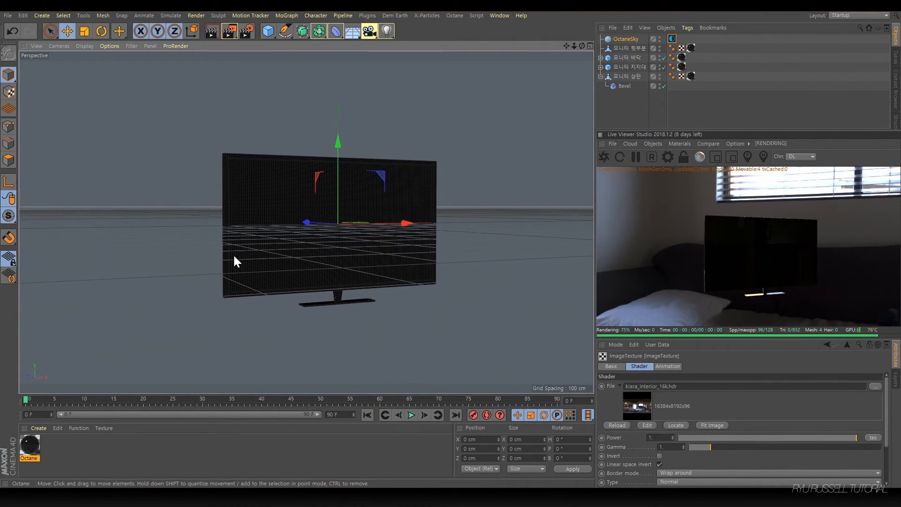
scroll(289, 238, "up", 3)
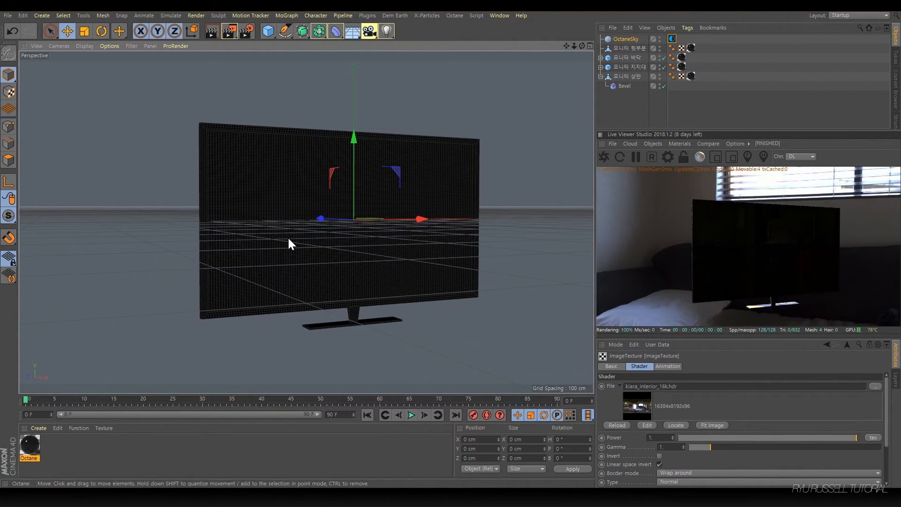
left_click(630, 37)
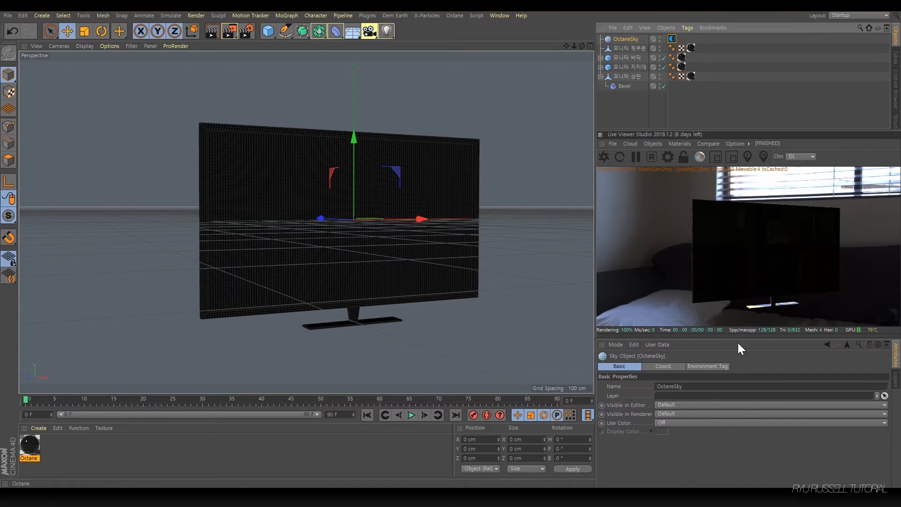
left_click(705, 366)
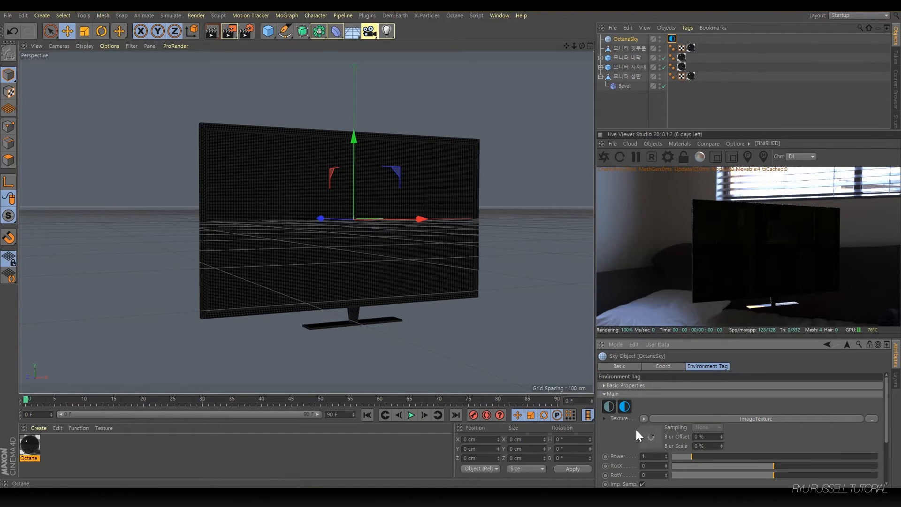
scroll(630, 431, "down", 3)
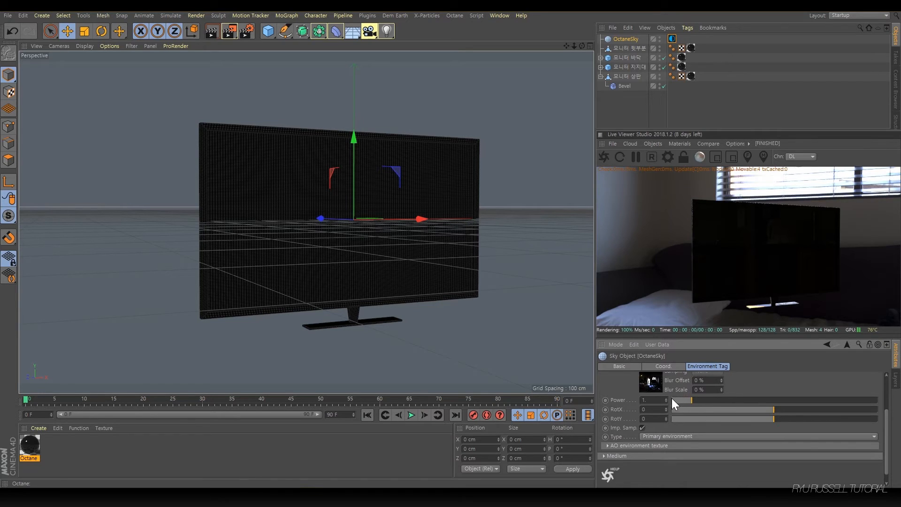
left_click_drag(694, 400, 714, 407)
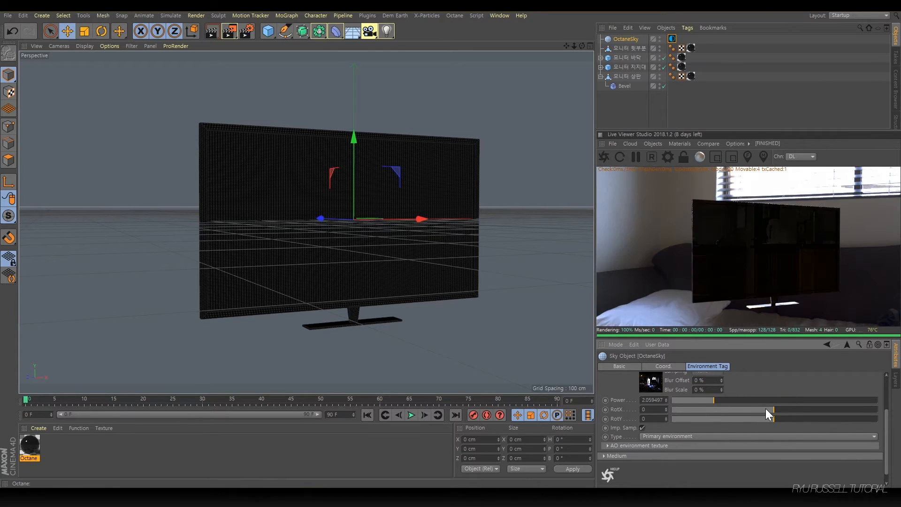
Step: Rotate the OctaneSky environment to about 0.38 on RotX, trying several RotY values and settling close to 0
left_click_drag(770, 409, 813, 403)
left_click_drag(774, 418, 753, 418)
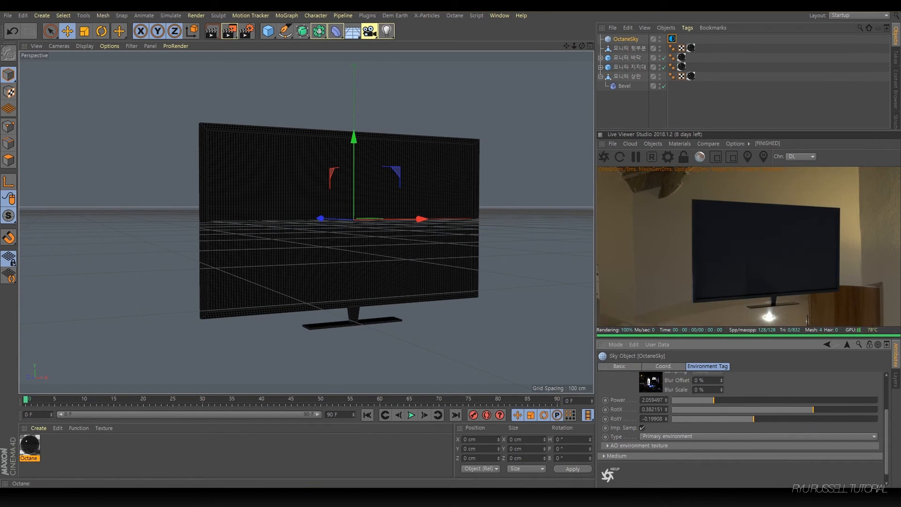
double_click(653, 419)
type("0")
key("Return")
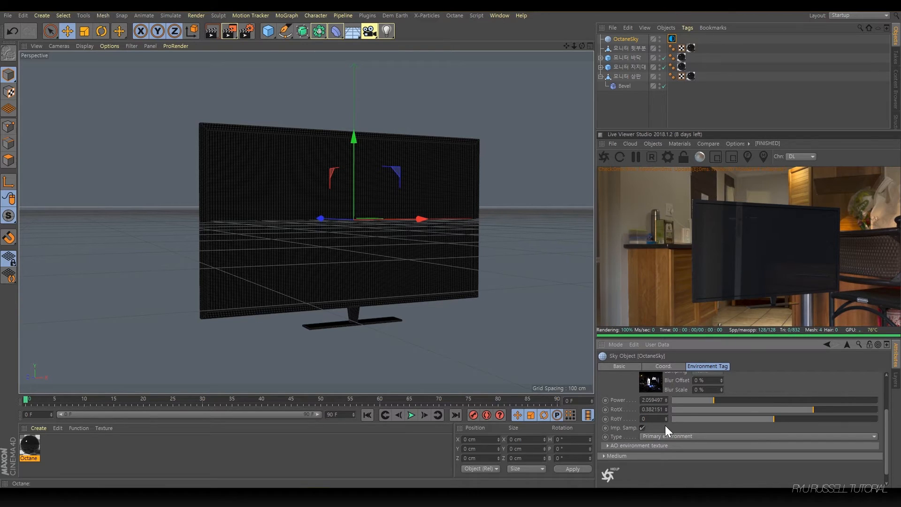
left_click_drag(756, 420, 701, 421)
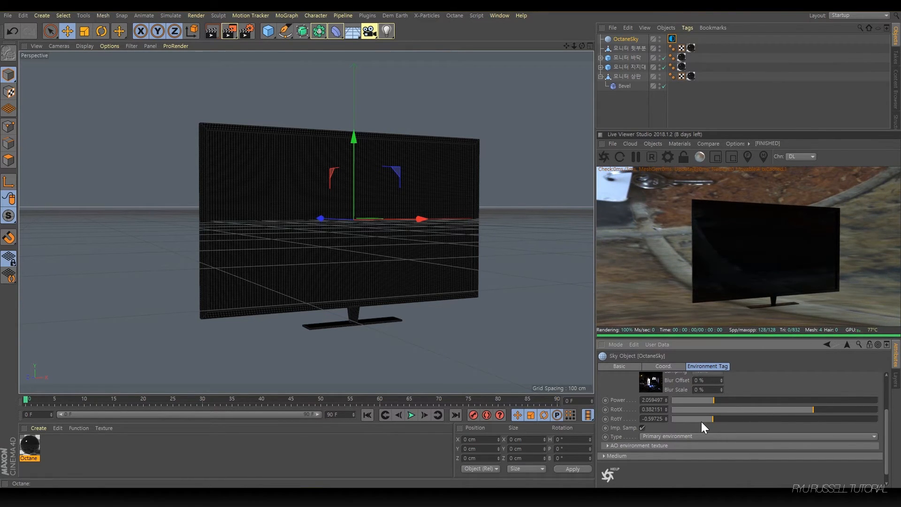
left_click(768, 419)
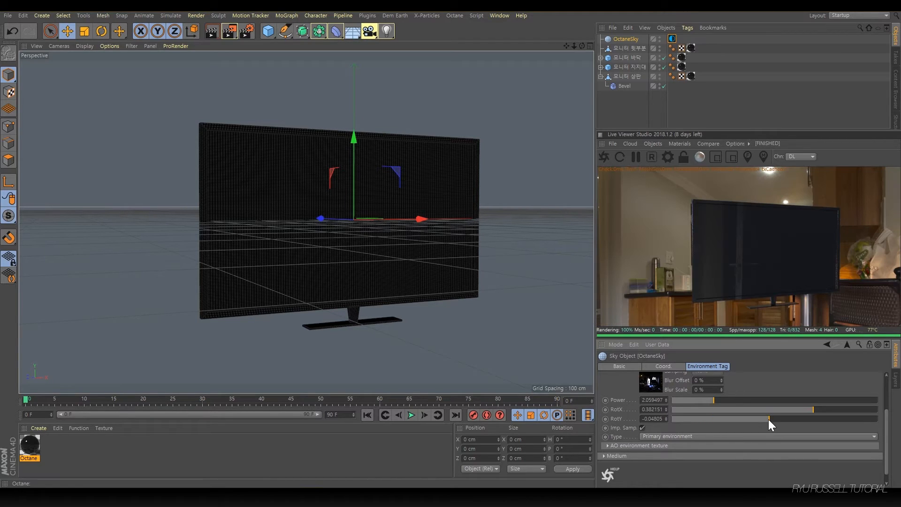
left_click_drag(767, 419, 774, 417)
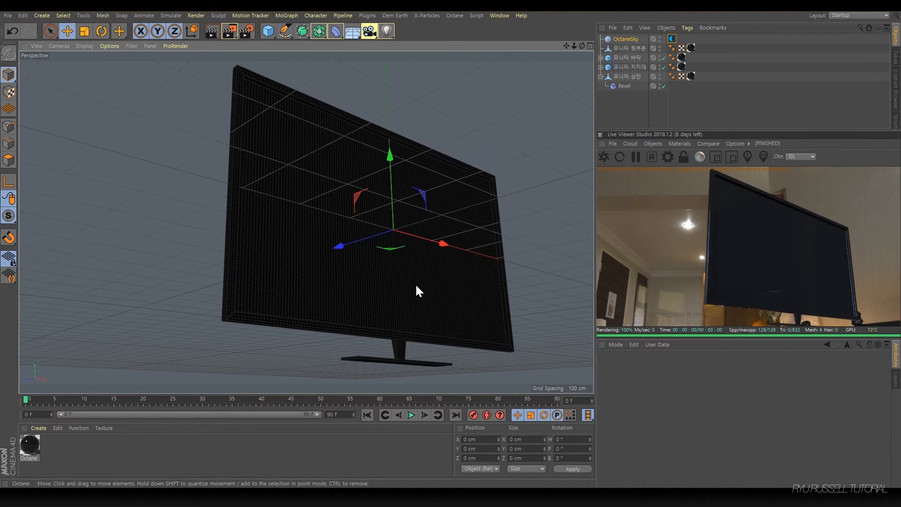
Step: Reduce the black glossy material's specular float to 0.625 while viewing the back of the TV
left_click_drag(375, 285, 274, 195, "alt")
scroll(274, 195, "up", 6)
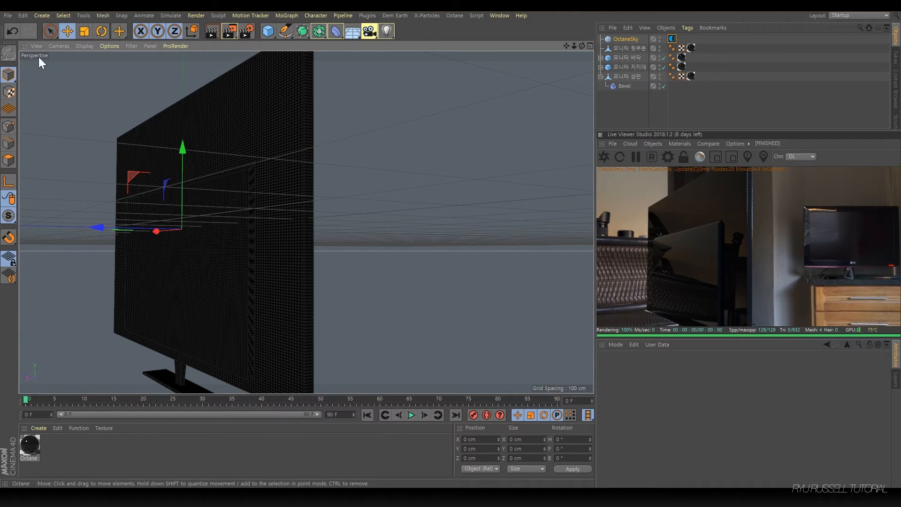
left_click_drag(208, 187, 329, 170, "alt")
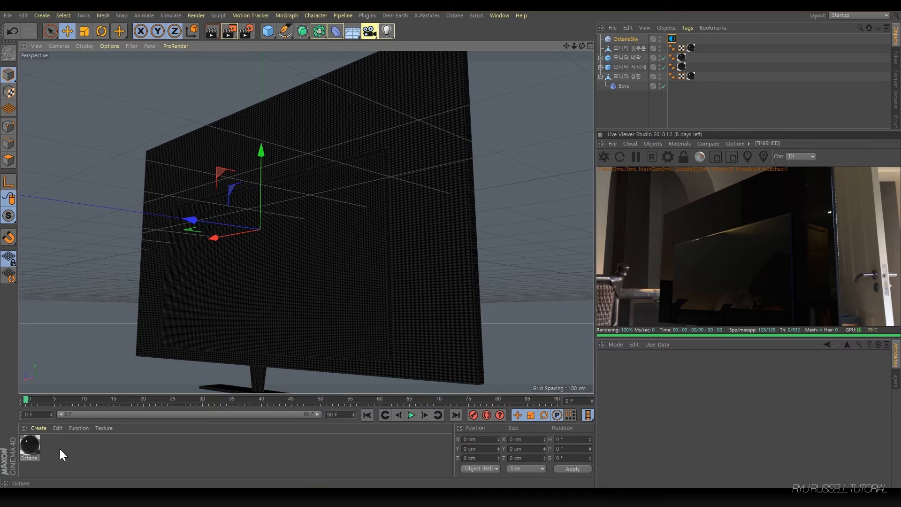
double_click(24, 447)
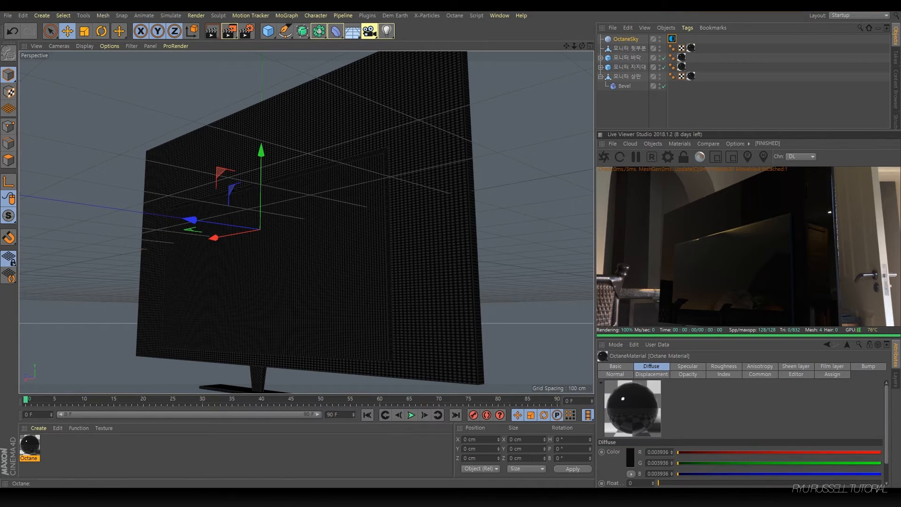
left_click(207, 203)
left_click(221, 210)
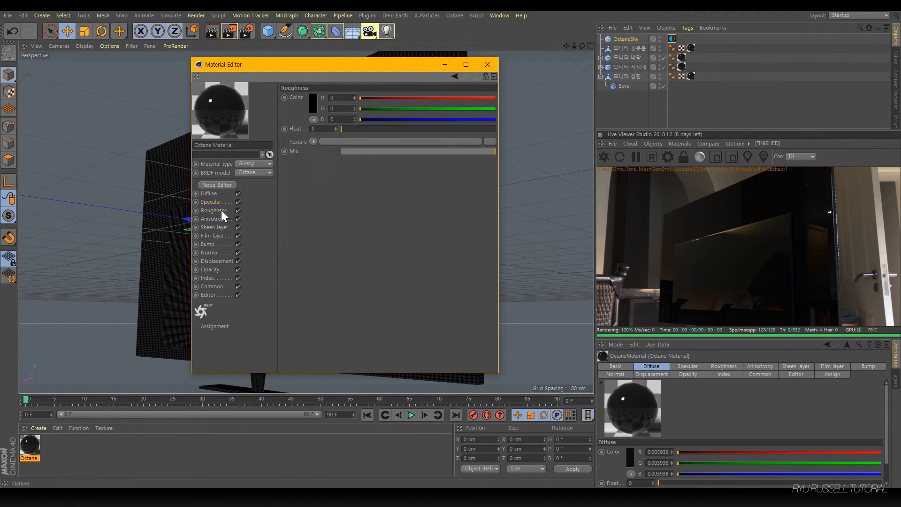
left_click(207, 278)
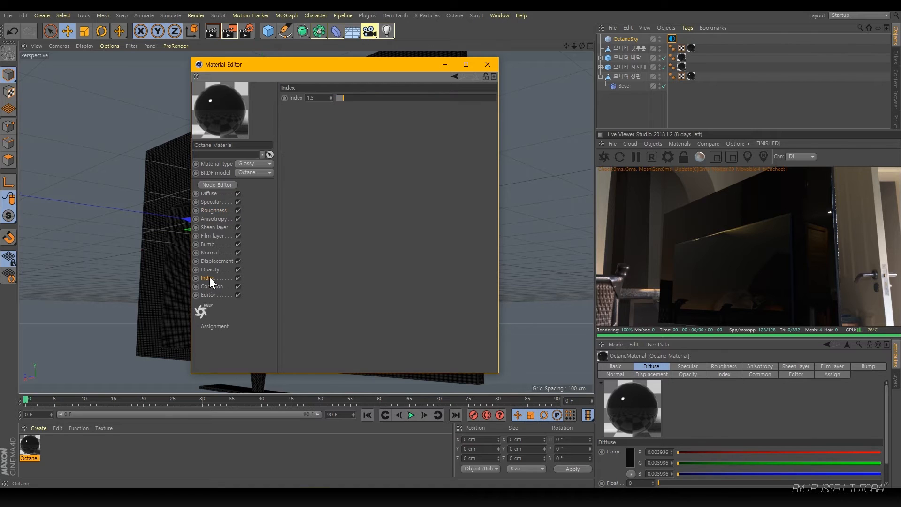
left_click(218, 202)
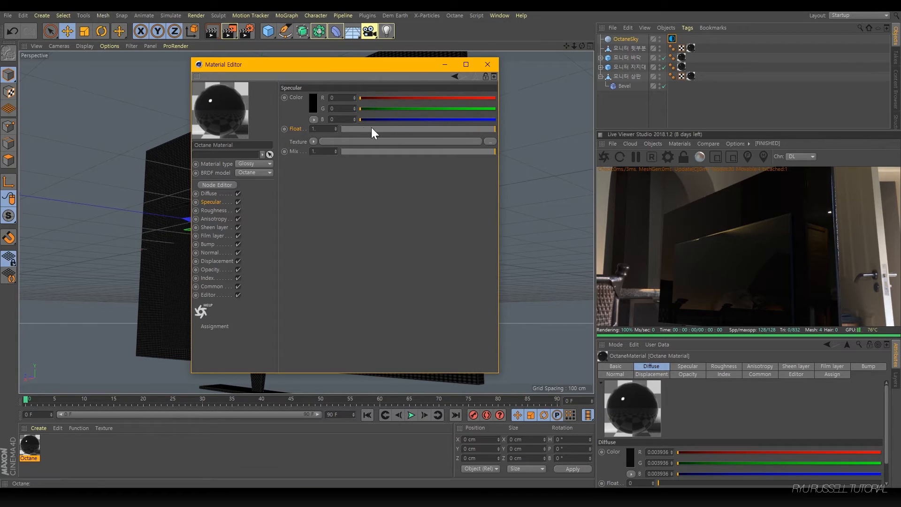
left_click_drag(350, 132, 509, 126)
left_click_drag(350, 128, 342, 129)
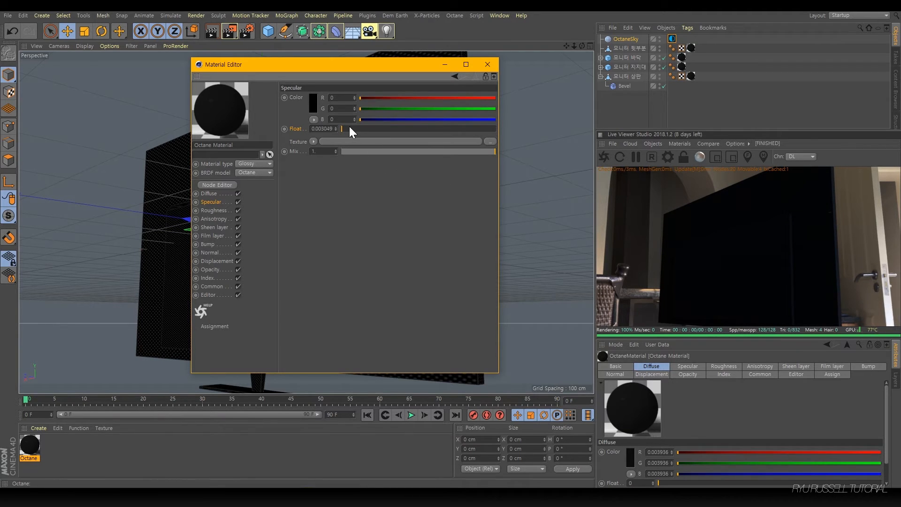
left_click_drag(349, 126, 437, 109)
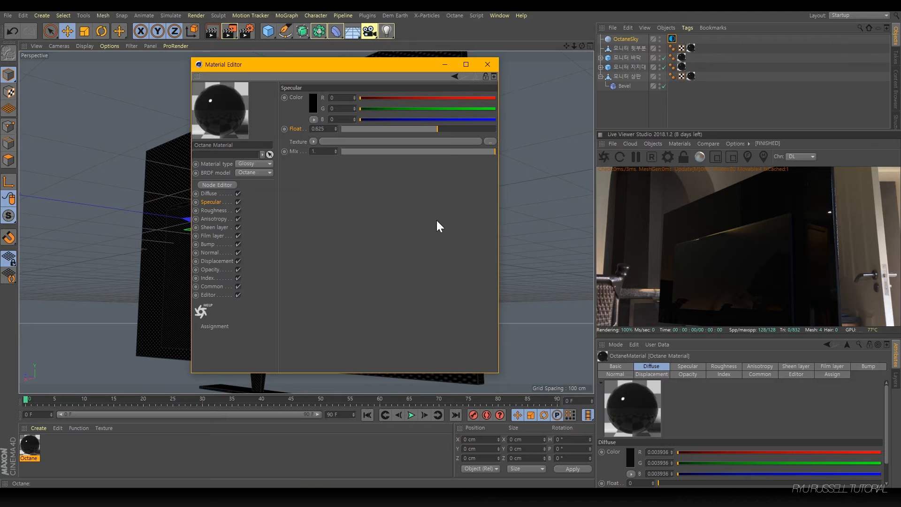
Step: Try a roughness float of about 0.055 on the black glossy material
left_click(214, 211)
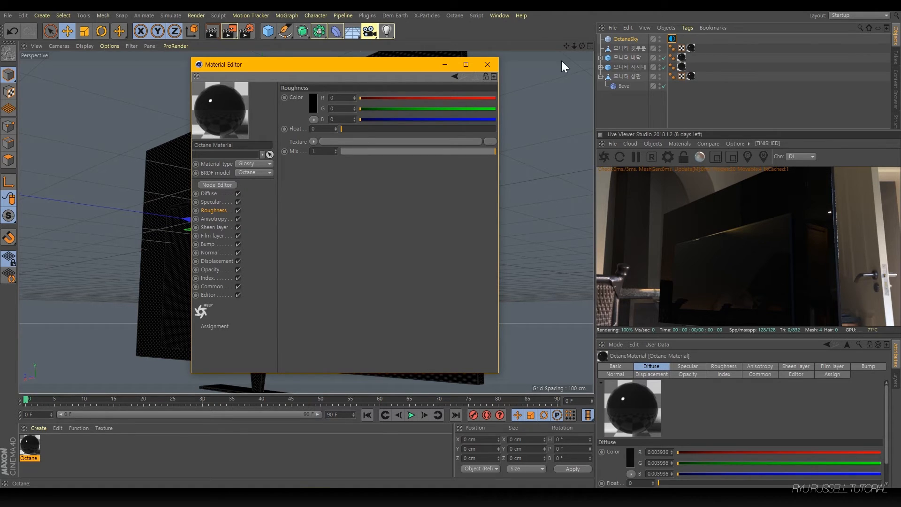
left_click_drag(581, 46, 311, 195)
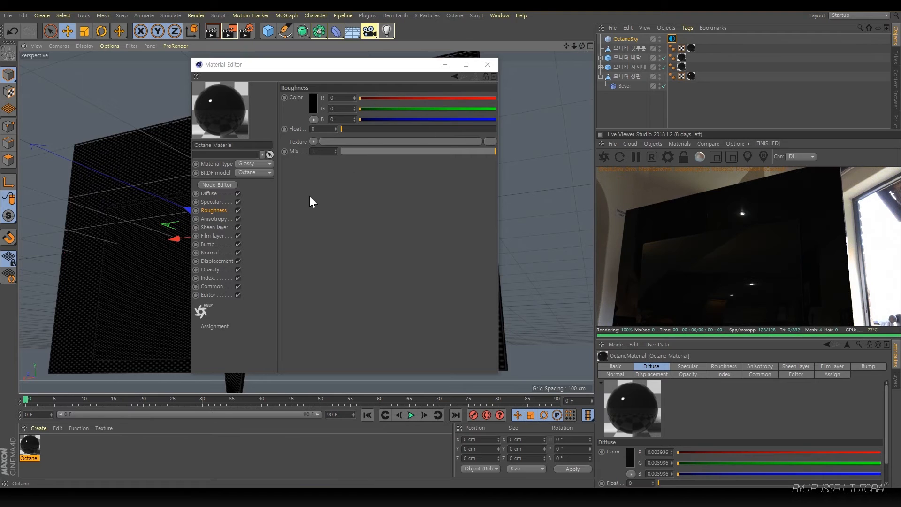
left_click_drag(344, 128, 350, 128)
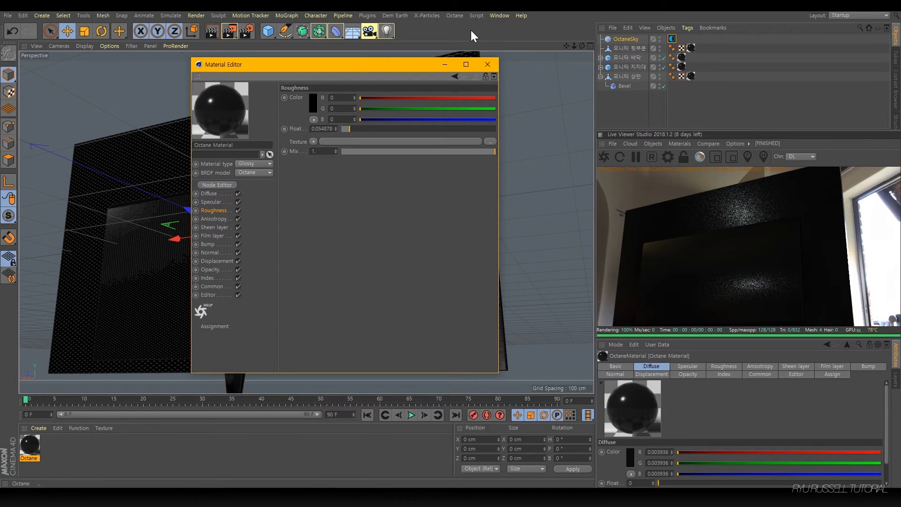
Step: Set the maximum samples of the Octane direct lighting kernel to 512
left_click(455, 15)
left_click(474, 49)
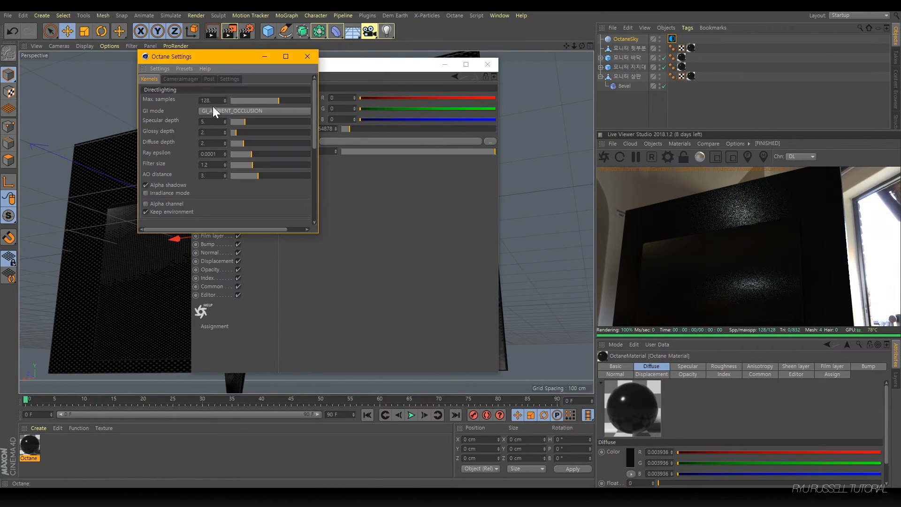
double_click(206, 100)
key("Return")
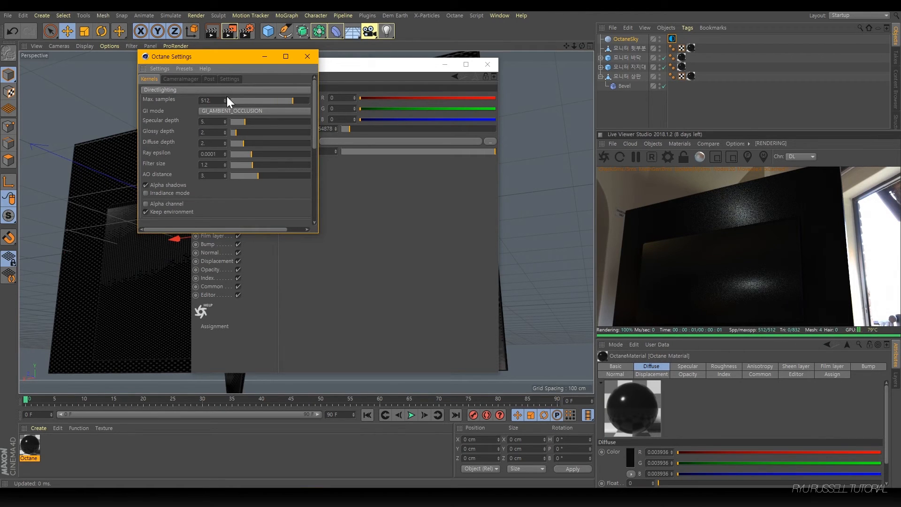
Step: Set the black glossy material's roughness float to about 0.021
left_click(344, 128)
left_click_drag(581, 46, 582, 46)
left_click(345, 129)
left_click(294, 274)
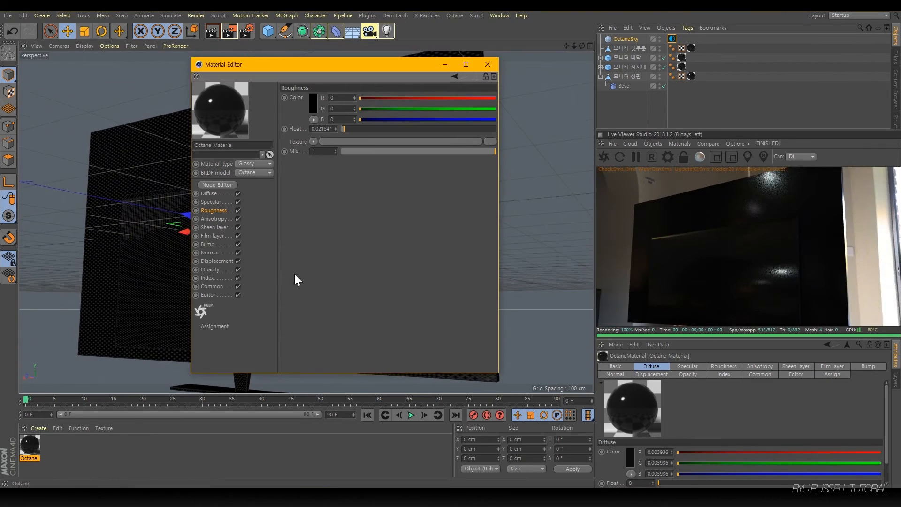
Step: Try index values of about 3.92 and 7.56 on the black material and check the reflections on the TV's front
left_click(208, 278)
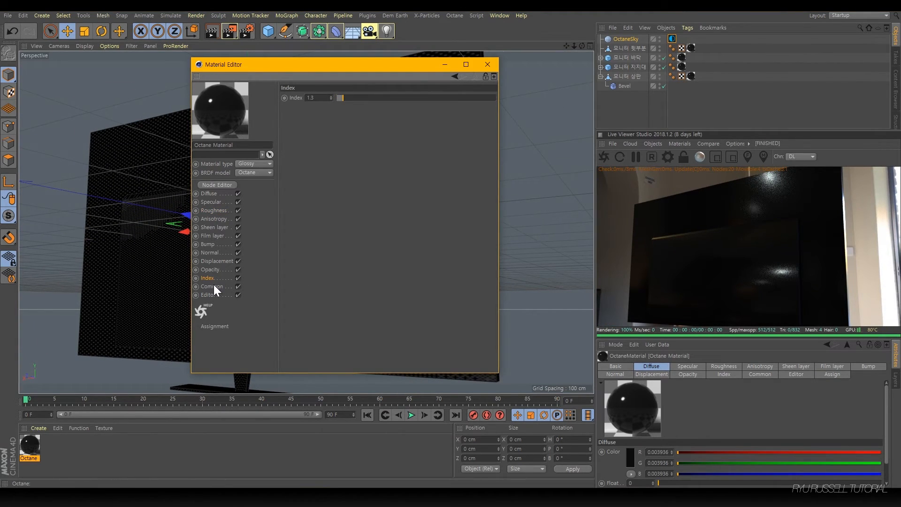
left_click(211, 202)
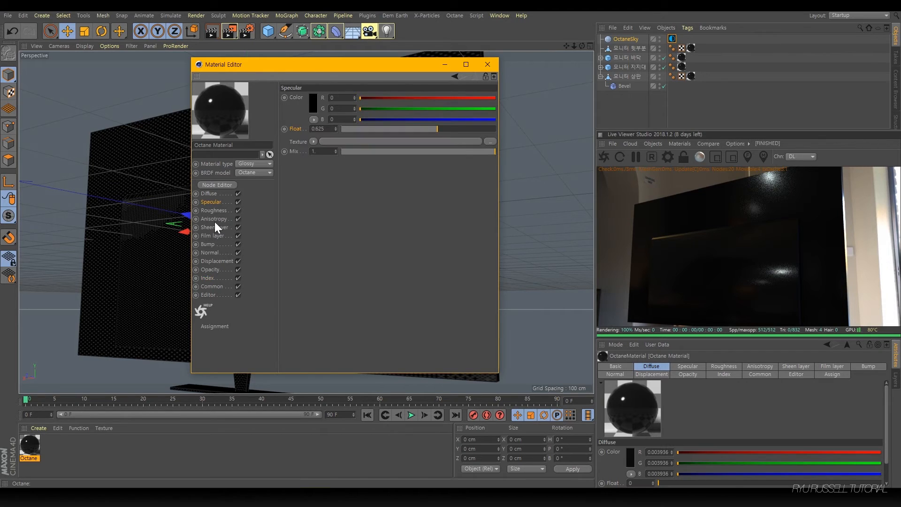
left_click(206, 278)
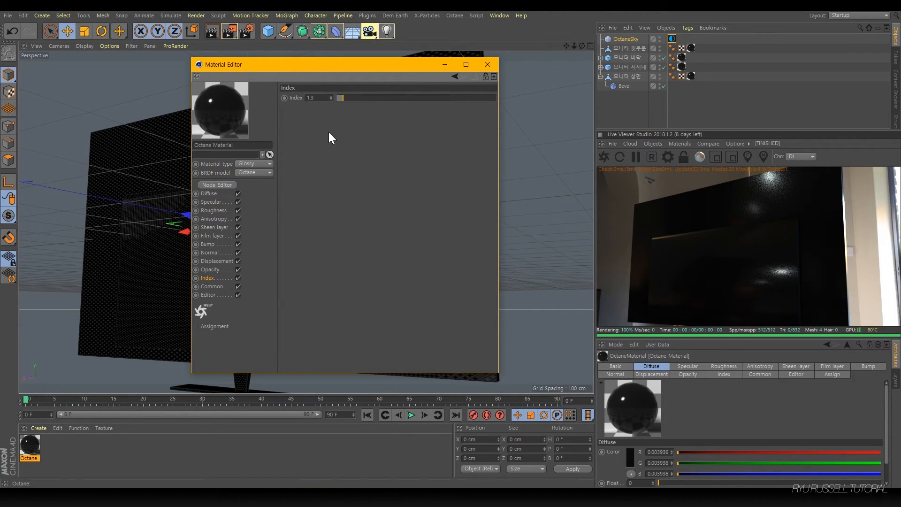
key("Return")
left_click_drag(344, 99, 402, 99)
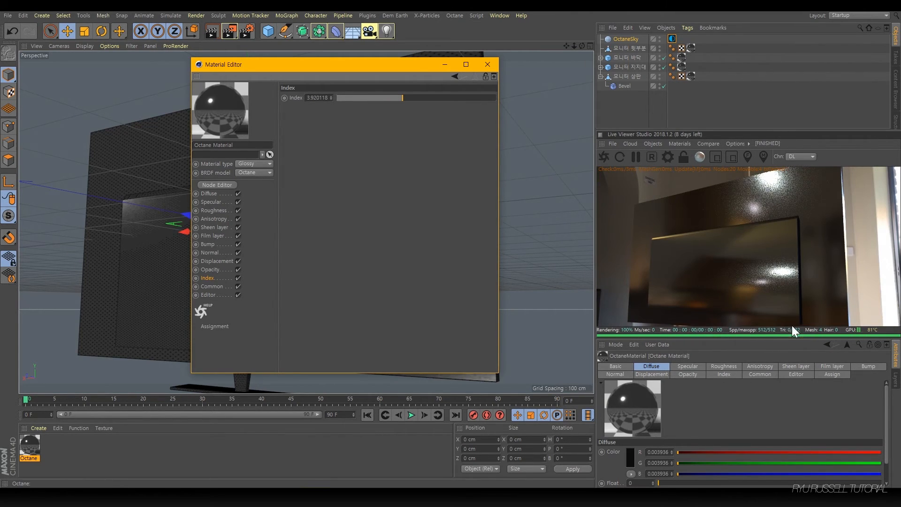
left_click_drag(403, 98, 480, 103)
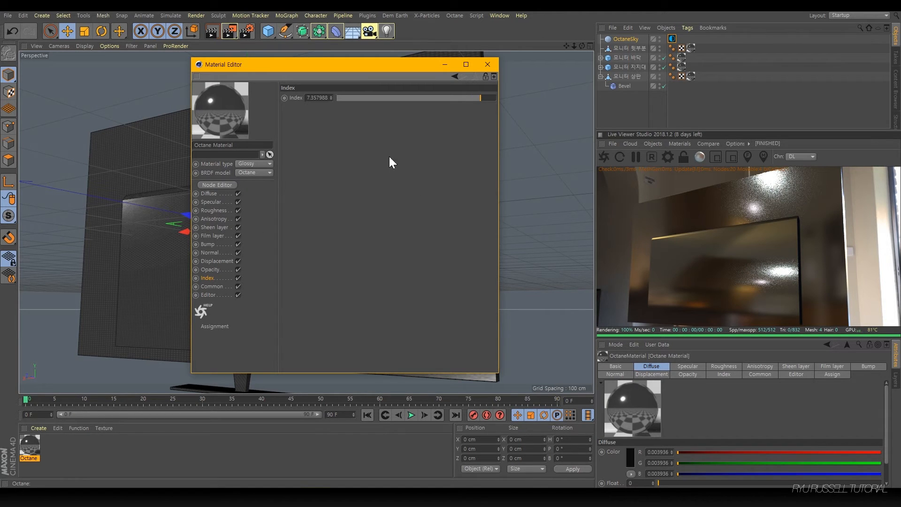
left_click_drag(581, 46, 575, 68)
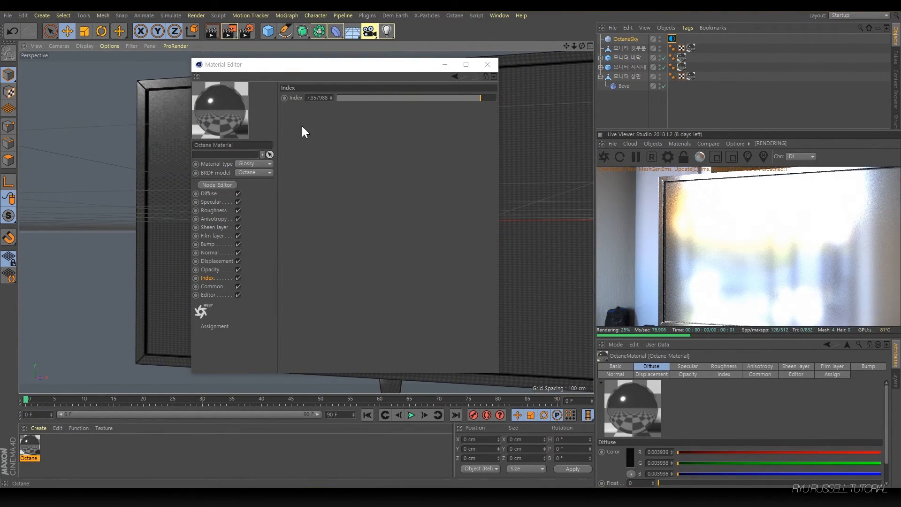
Step: Lower the black material's index to about 1.1 and close the Material Editor
left_click(204, 194)
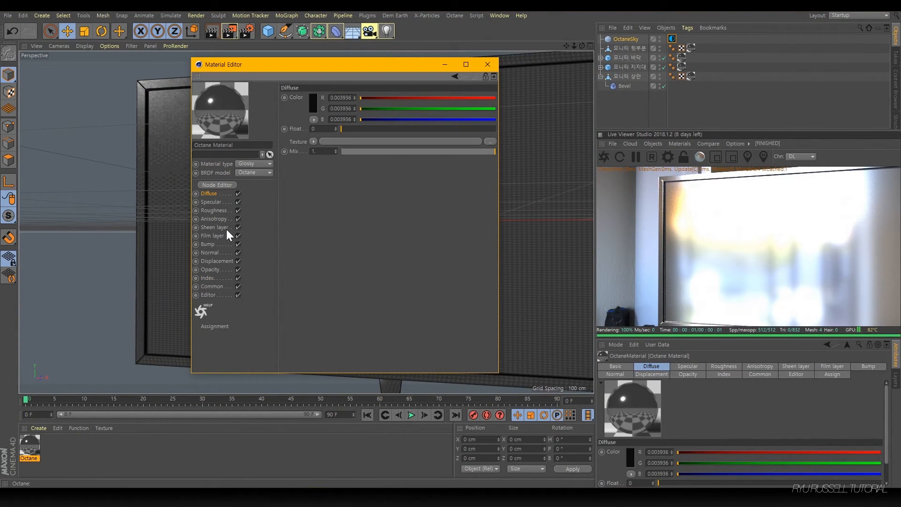
left_click(207, 278)
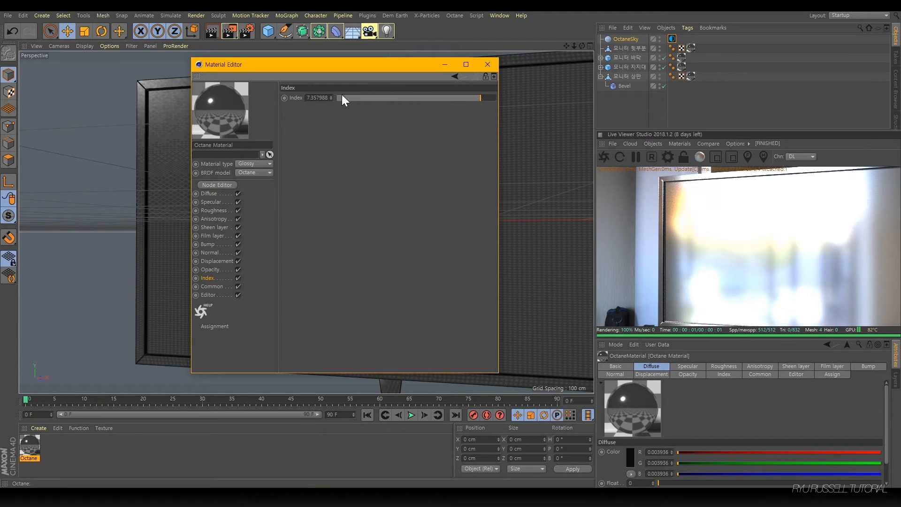
left_click(477, 98)
left_click_drag(449, 97, 383, 105)
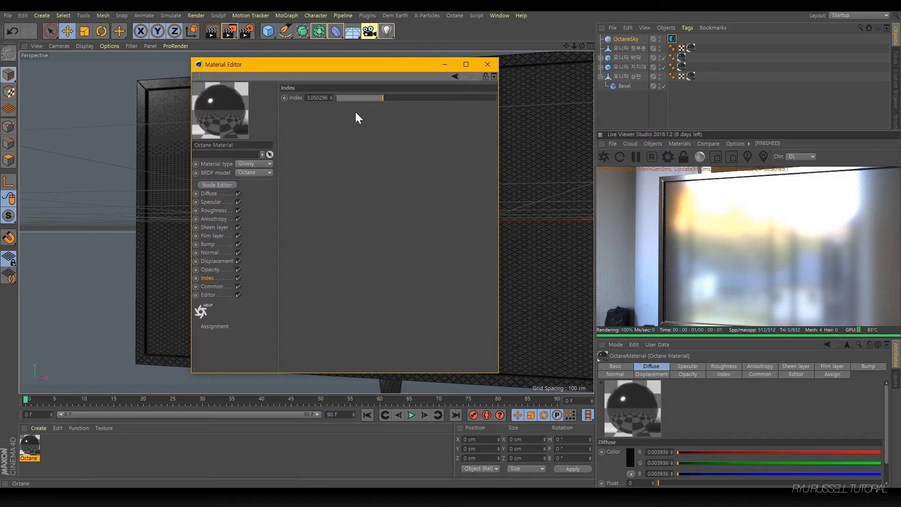
left_click(318, 98)
type("1.3")
key("Return")
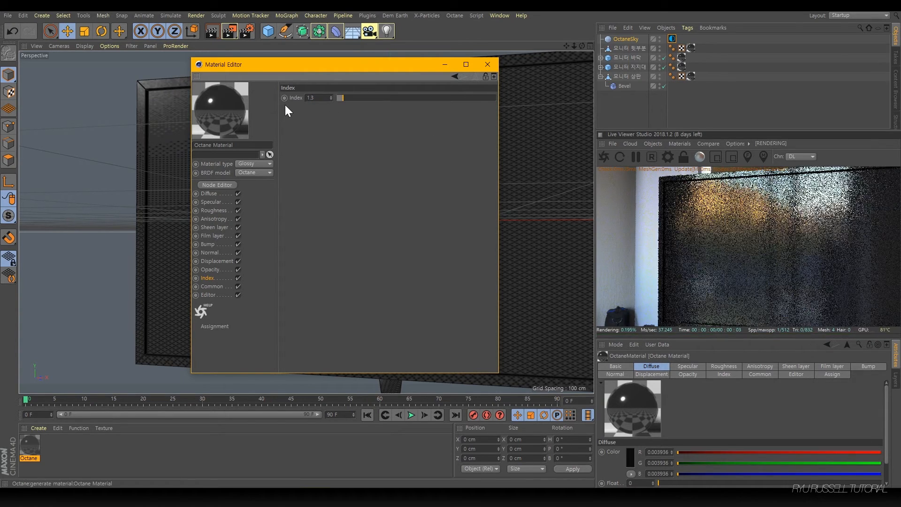
left_click(338, 99)
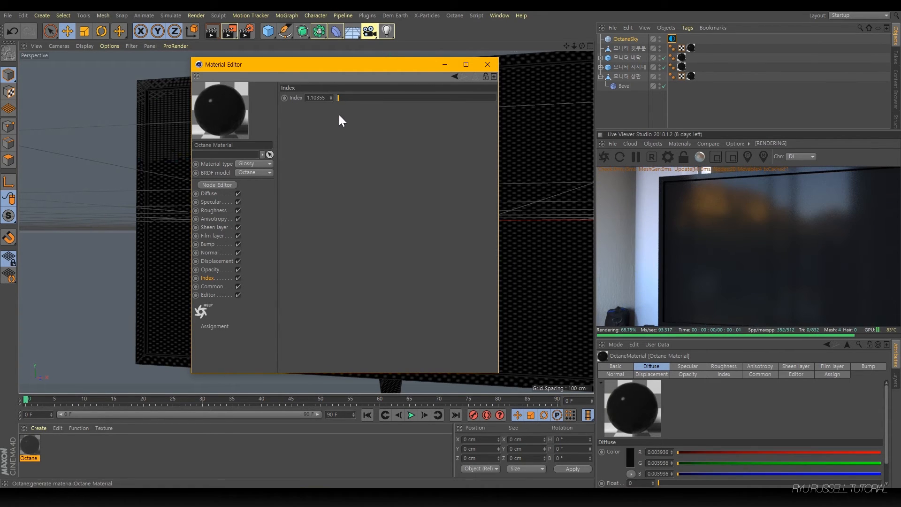
left_click(488, 64)
Step: Create a second Octane Material while viewing the TV's front screen from slightly below
mouse_move(579, 47)
left_mouse_down()
mouse_move(539, 59)
mouse_move(549, 66)
mouse_move(579, 47)
left_mouse_up()
scroll(357, 240, "down", 4)
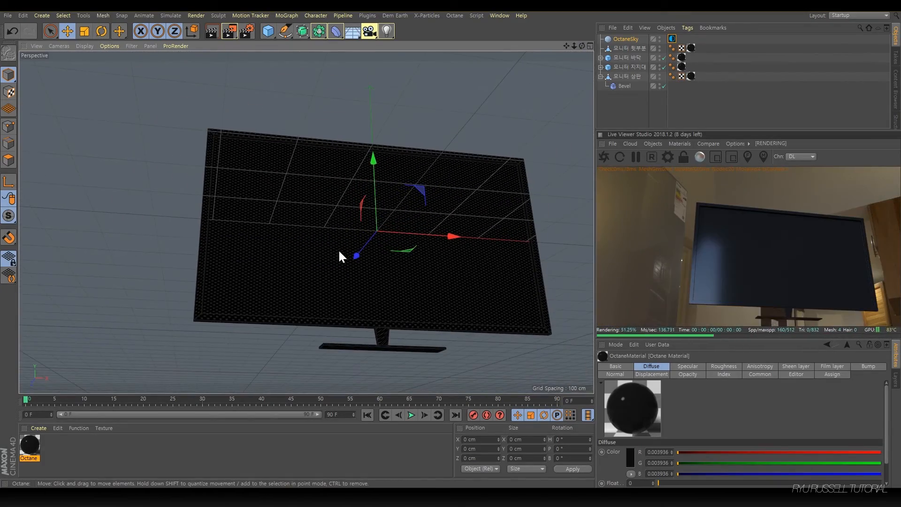
left_click_drag(294, 256, 471, 260, "alt")
left_click_drag(372, 264, 181, 235, "alt")
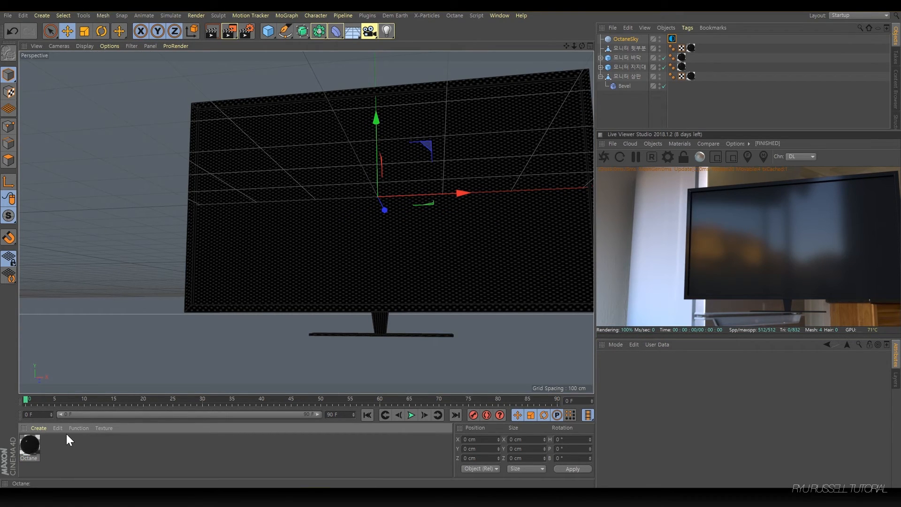
left_click(42, 428)
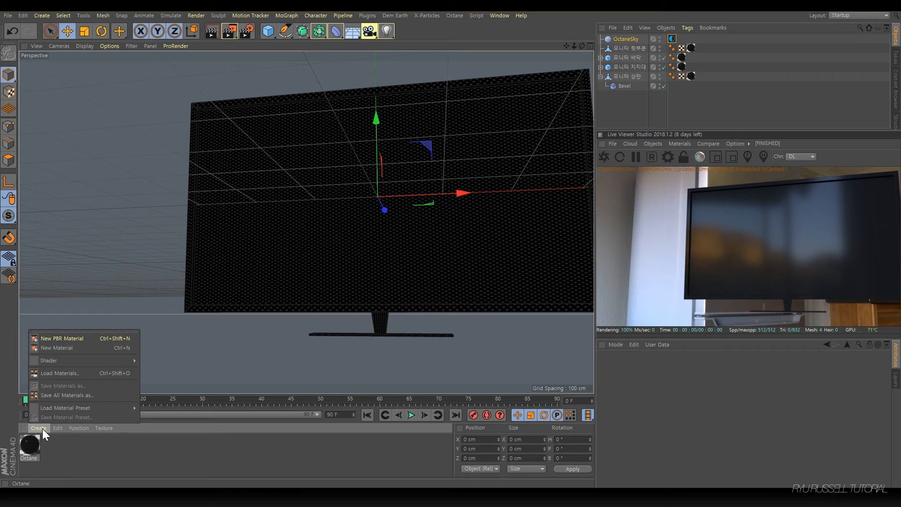
mouse_move(133, 360)
mouse_move(177, 319)
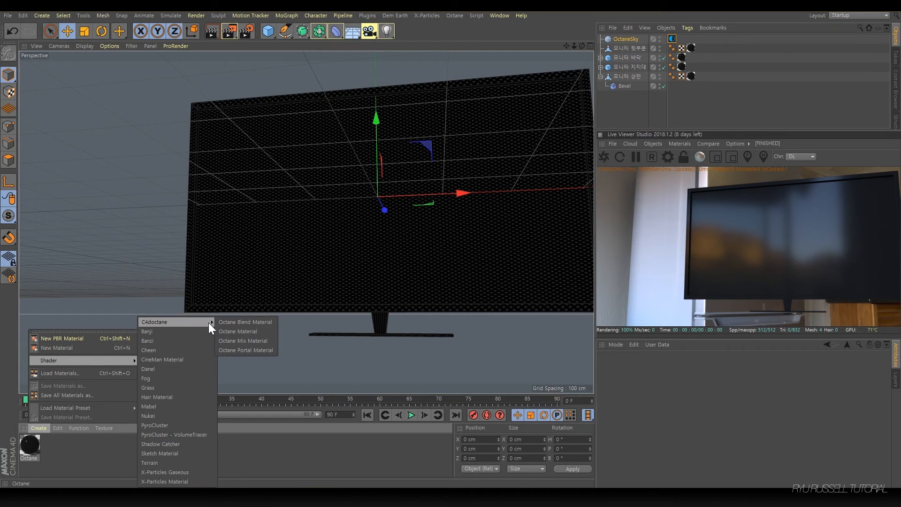
left_click(245, 332)
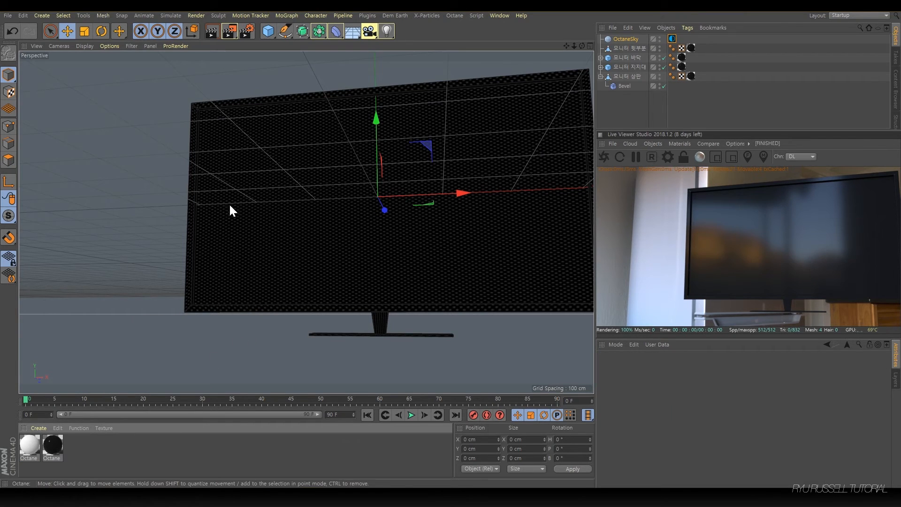
Step: Try to apply the white Octane material to the whole TV panel, check it from several angles and undo it
left_click(244, 167)
left_click_drag(263, 178, 426, 89, "alt")
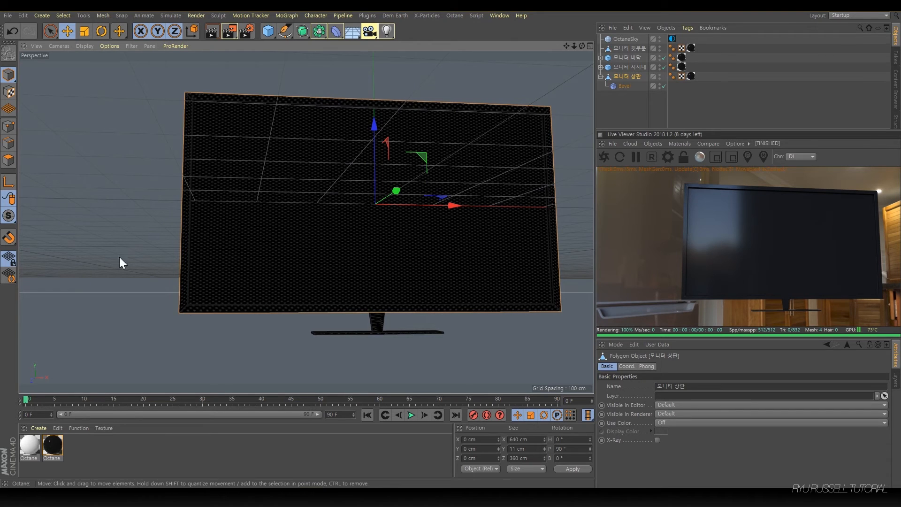
left_click_drag(281, 166, 376, 163, "alt")
left_click_drag(29, 445, 241, 144)
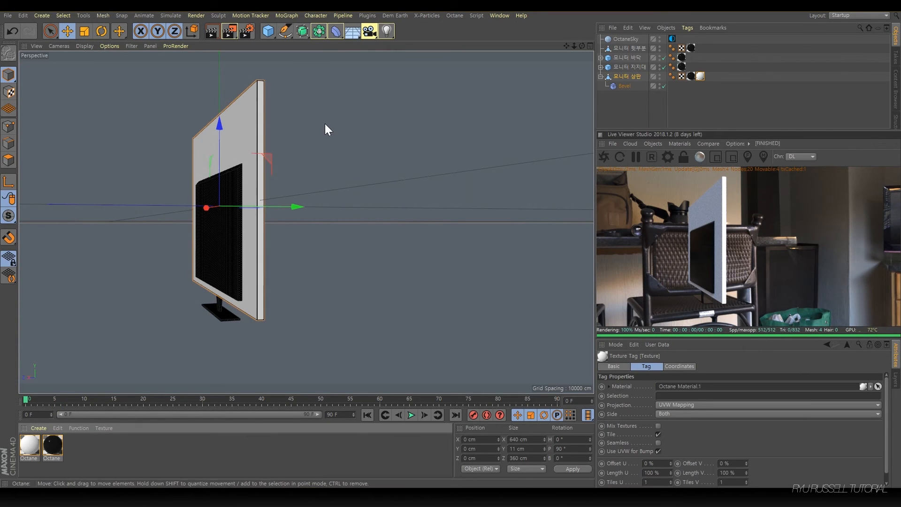
left_click_drag(324, 124, 340, 184, "alt")
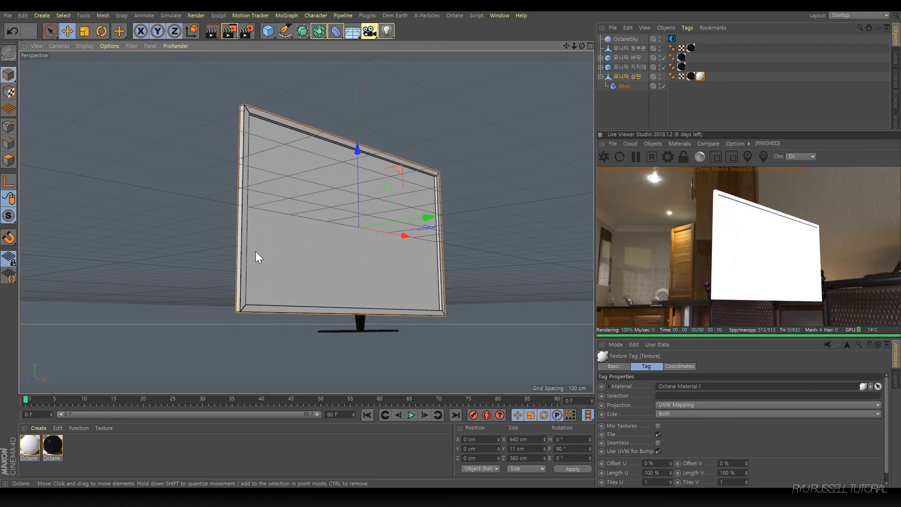
scroll(376, 297, "up", 3)
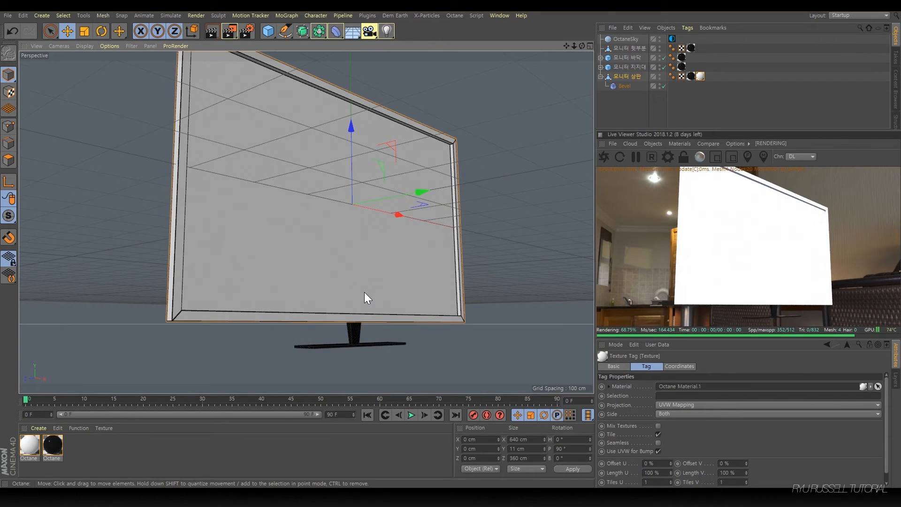
scroll(300, 263, "up", 1)
key("ctrl+z")
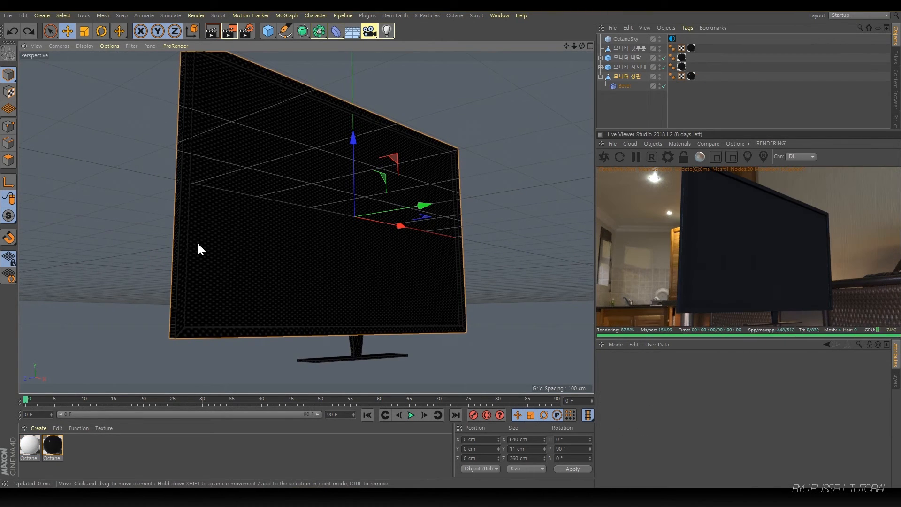
Step: Select only the TV panel's front screen polygon and apply the white Octane material to it
left_click(8, 159)
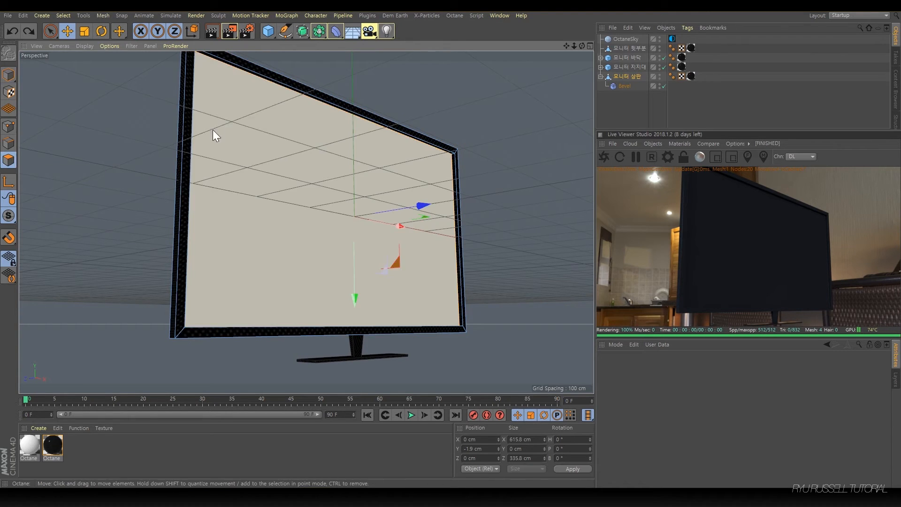
left_click(232, 124)
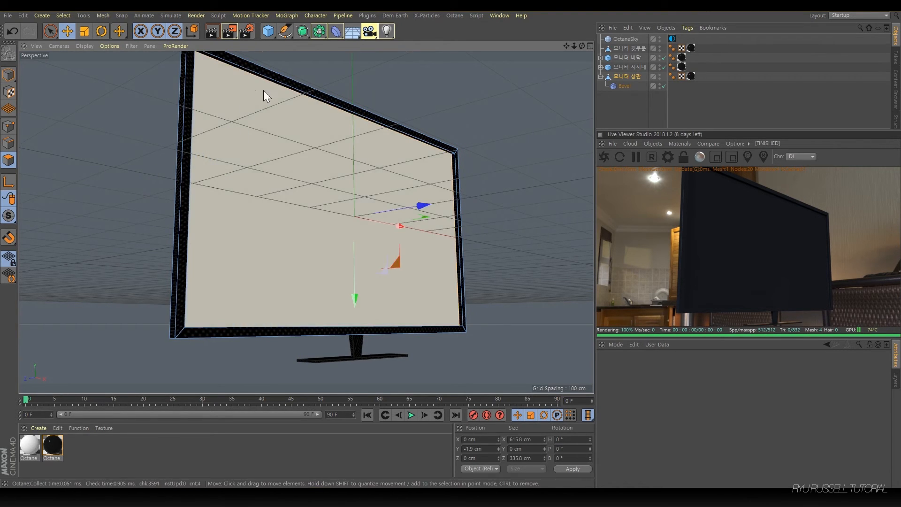
left_click(243, 189)
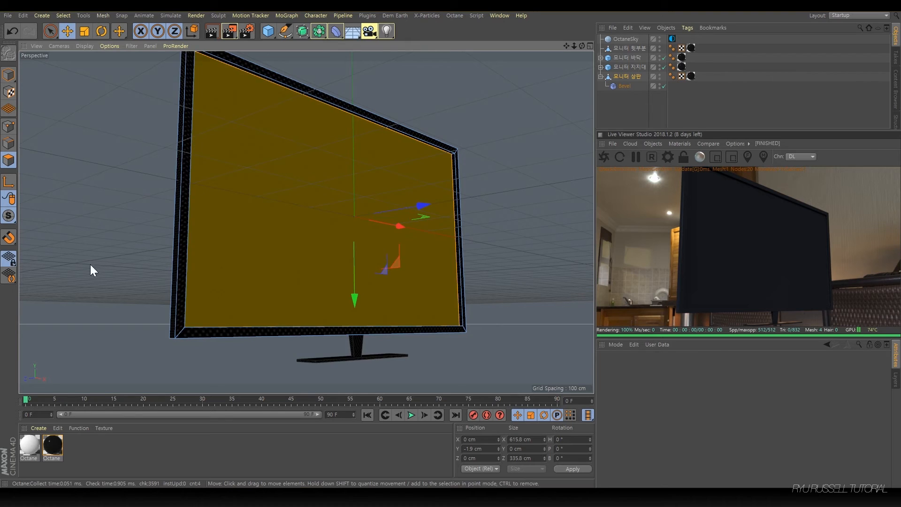
left_click_drag(262, 175, 261, 177)
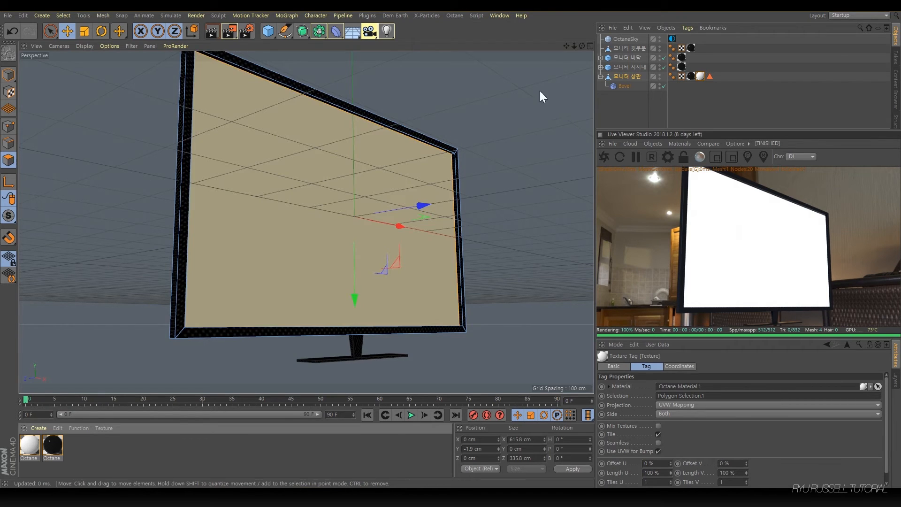
Step: Inspect the TV panel's polygon selection tag by reselecting its stored screen polygon, and clear the selection
left_click(709, 76)
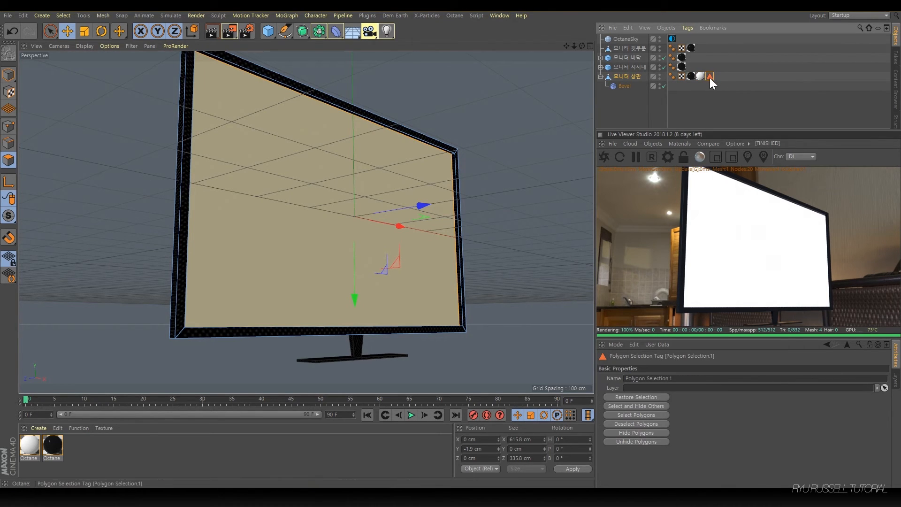
left_click(719, 85)
left_click(709, 76)
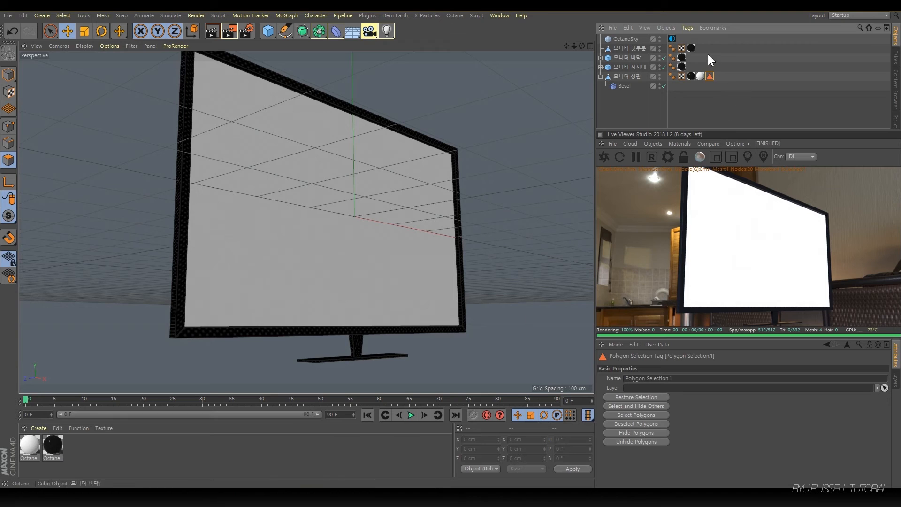
left_click(618, 76)
left_click(500, 133)
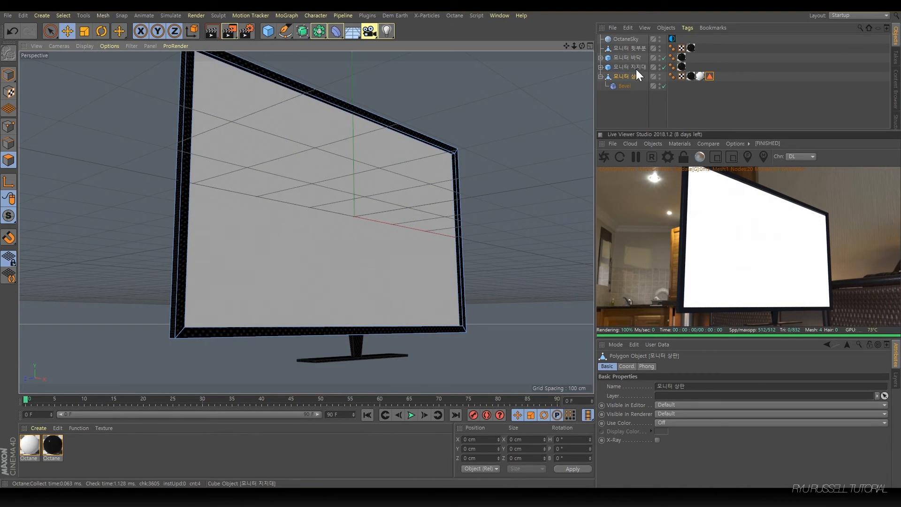
left_click(710, 76)
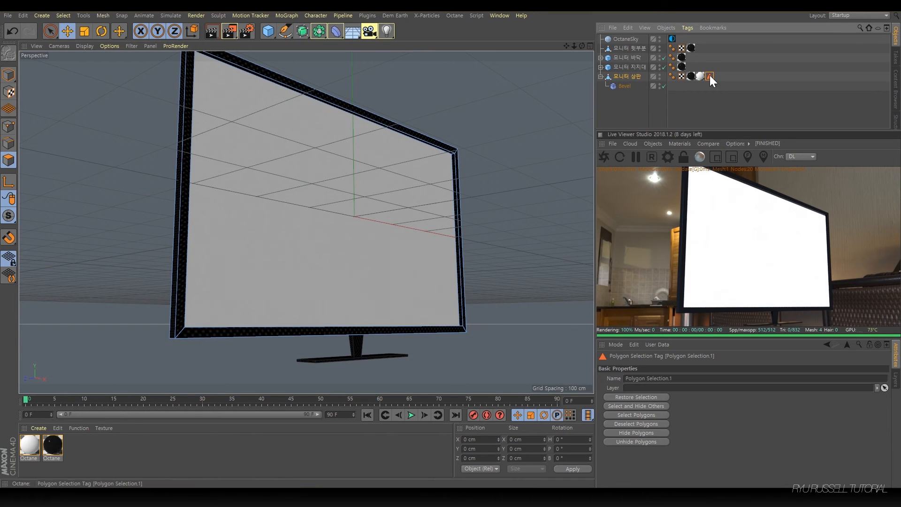
left_click(631, 414)
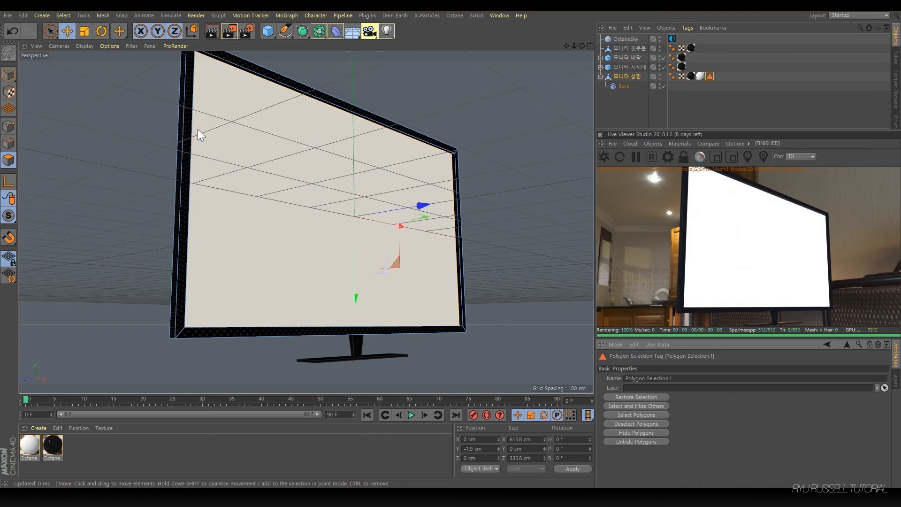
left_click(125, 162)
Step: Open the white Octane material and add a c4doctane ImageTexture shader to its Diffuse texture
left_click_drag(378, 207, 277, 221, "alt")
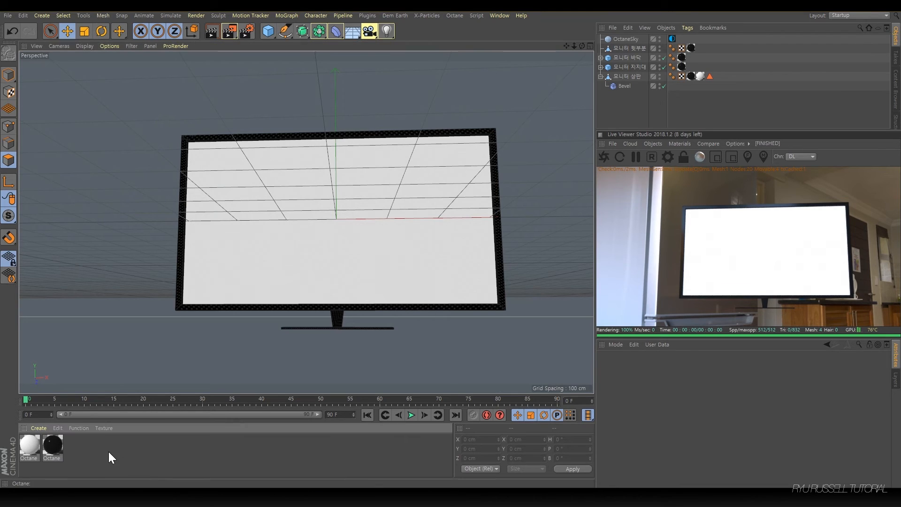
double_click(26, 447)
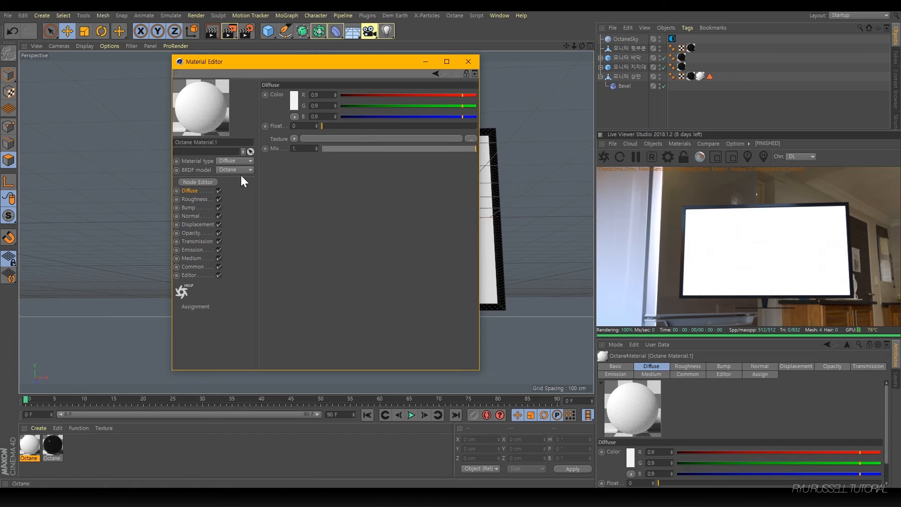
left_click_drag(216, 59, 292, 61)
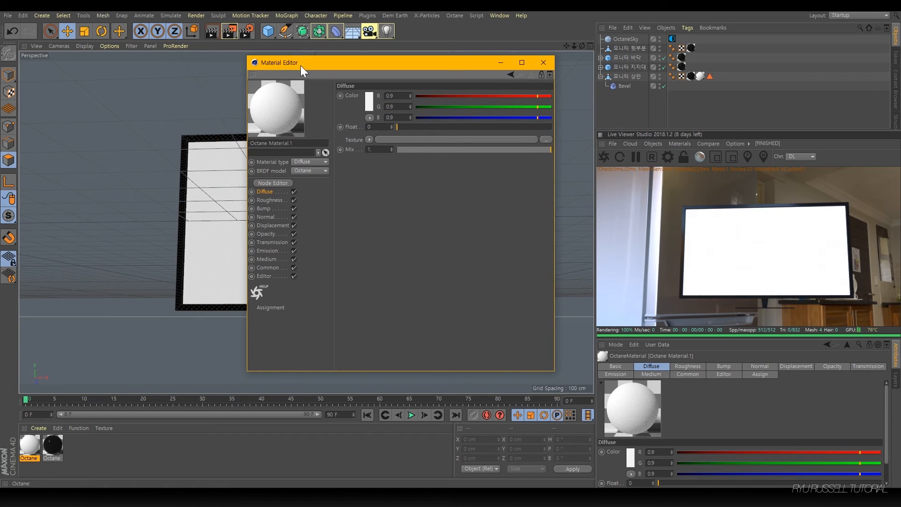
left_click(369, 139)
mouse_move(378, 326)
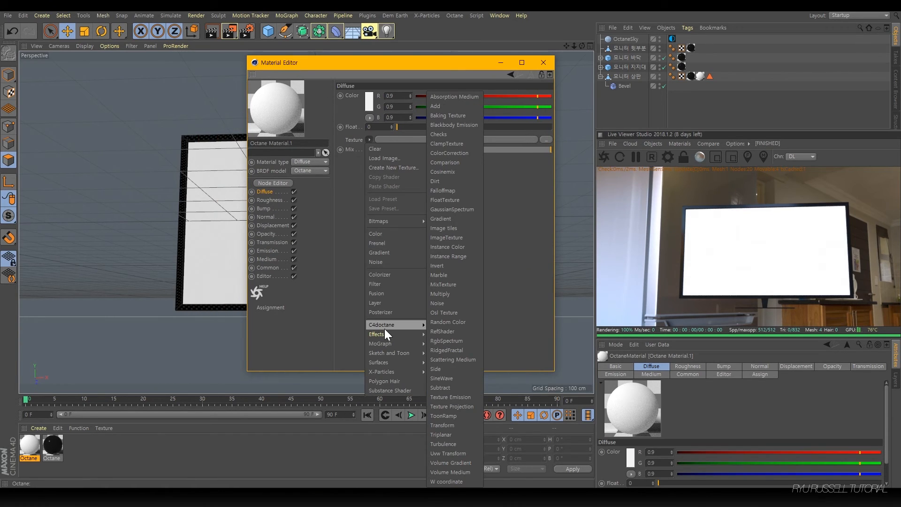
left_click(444, 237)
left_click(471, 139)
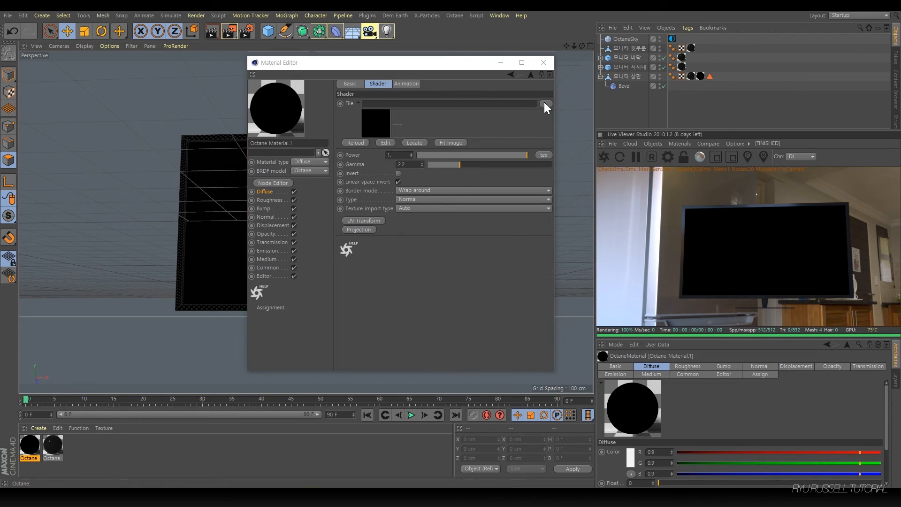
Step: Load the orange drink picture with a blue sky into the ImageTexture and close the Material Editor
left_click(545, 103)
scroll(301, 189, "up", 5)
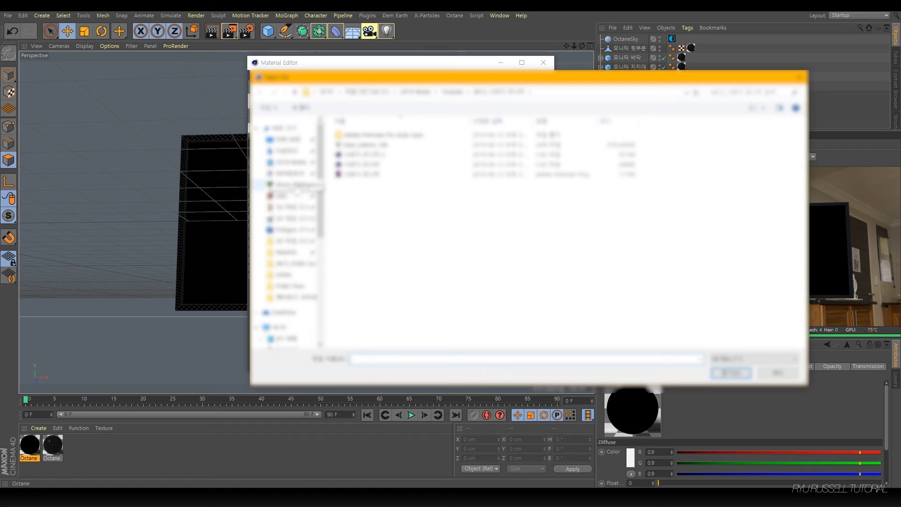
left_click(297, 164)
left_click(360, 145)
double_click(360, 145)
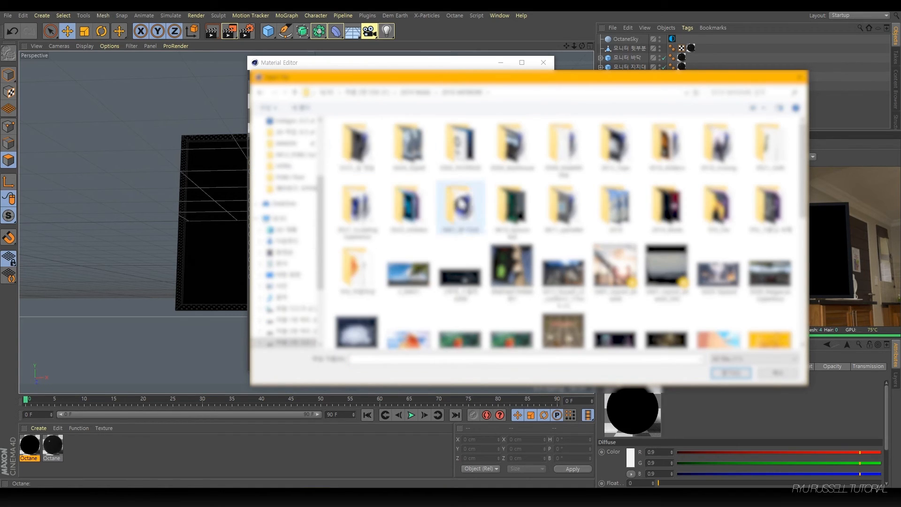
left_click(562, 193)
double_click(408, 260)
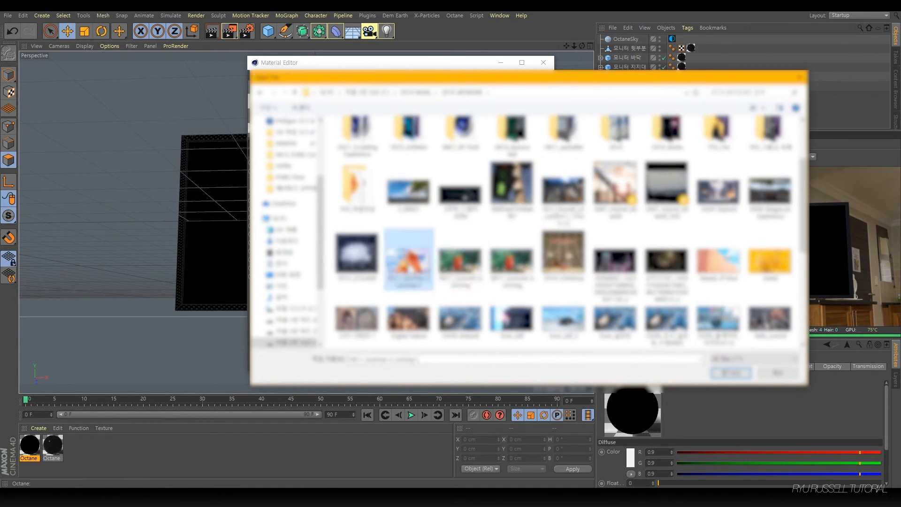
left_click(543, 62)
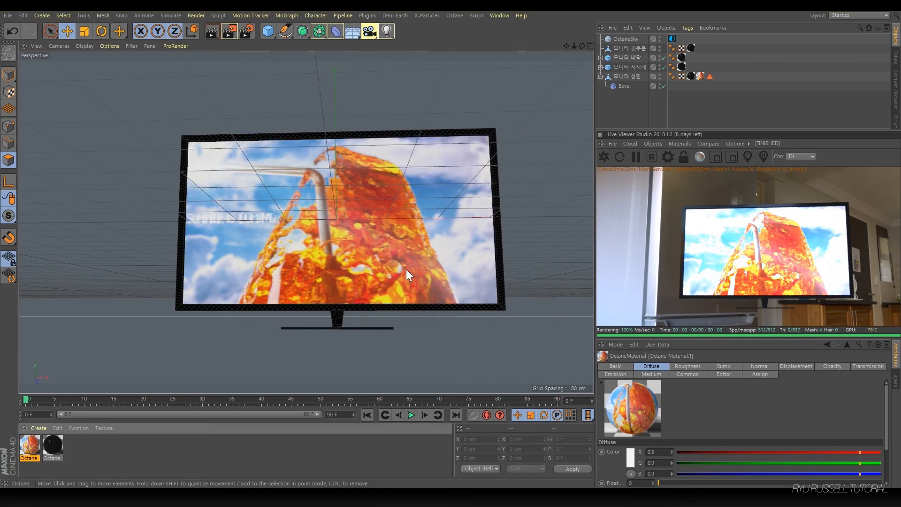
Step: Lower the OctaneSky environment power to about 0.177 to darken the scene around the TV
left_click_drag(320, 261, 452, 255, "alt")
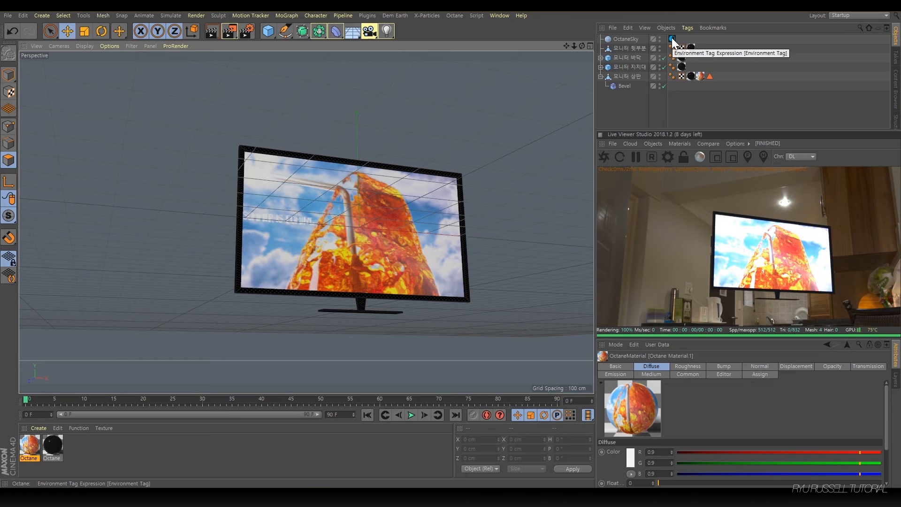
left_click(671, 39)
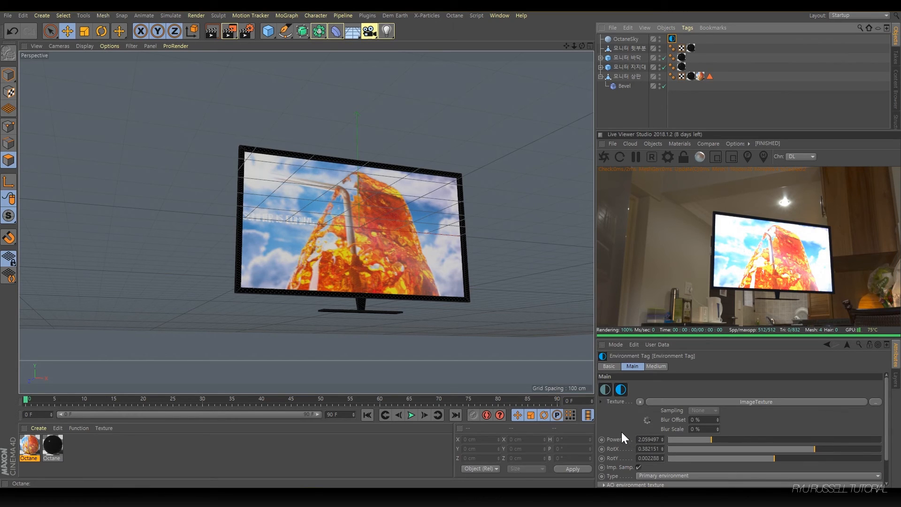
left_click_drag(690, 438, 671, 435)
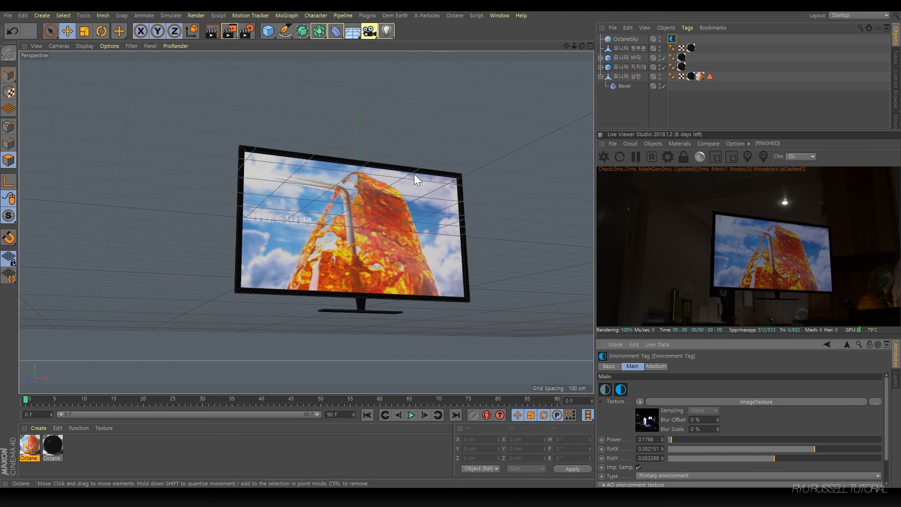
scroll(355, 227, "up", 4)
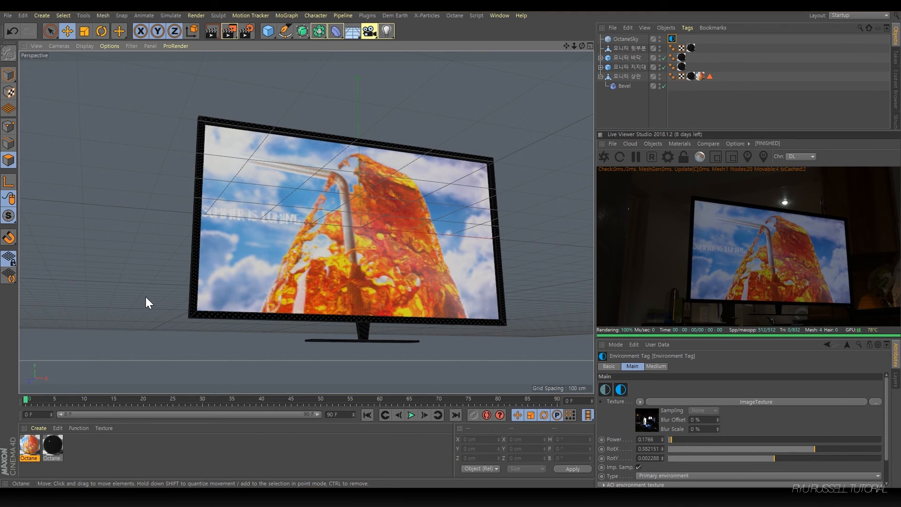
Step: Open the screen material in the Octane Node Editor and space its ImageTexture node away from the material node
double_click(28, 453)
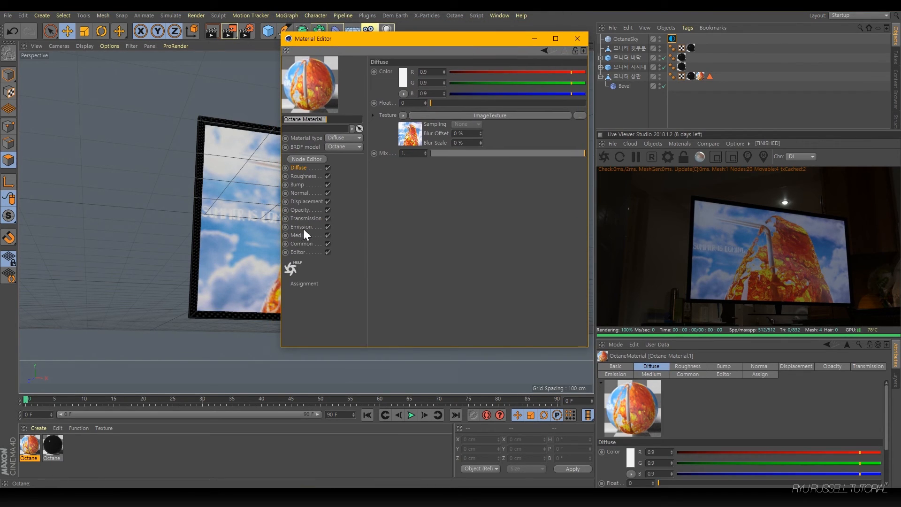
left_click(301, 227)
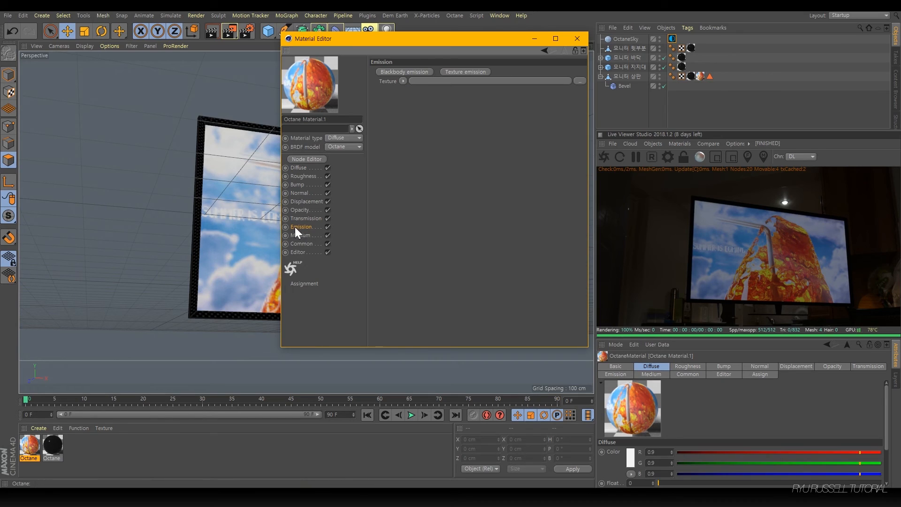
left_click(311, 159)
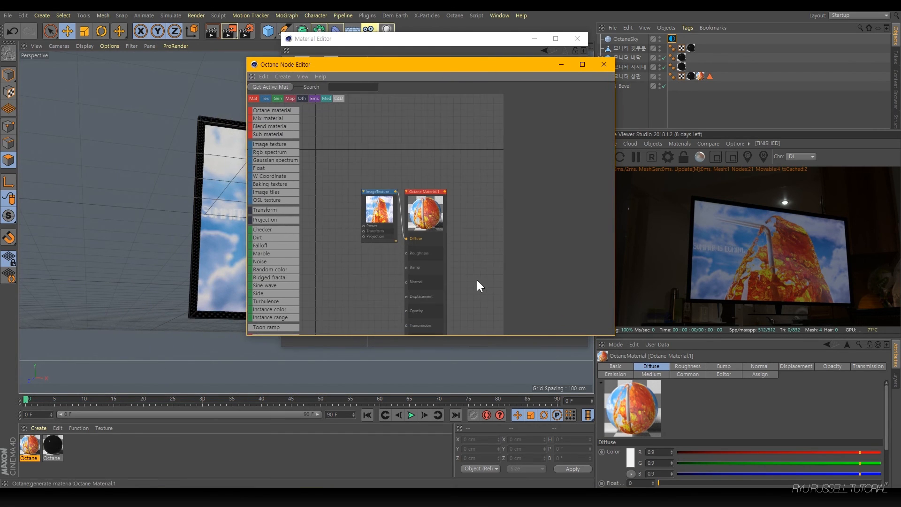
left_click_drag(435, 220, 443, 189)
left_click_drag(399, 161, 358, 162)
left_click_drag(323, 63, 350, 94)
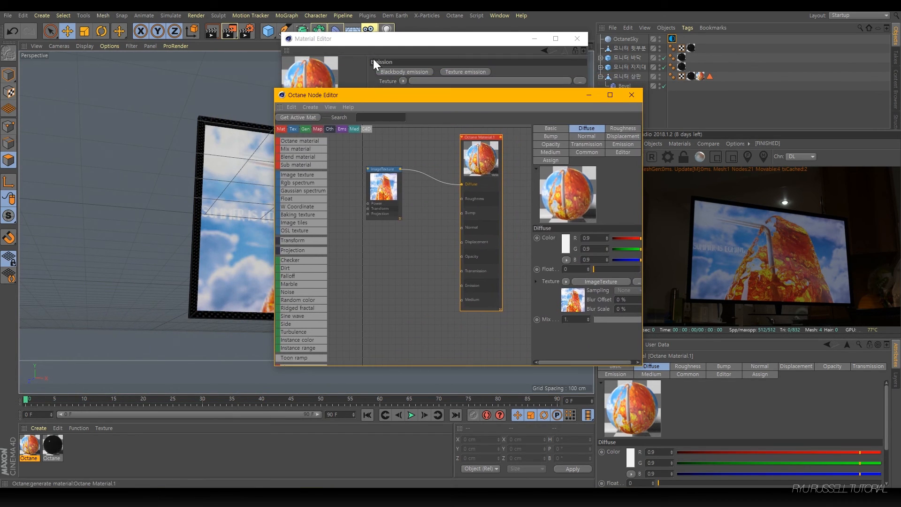
left_click(374, 59)
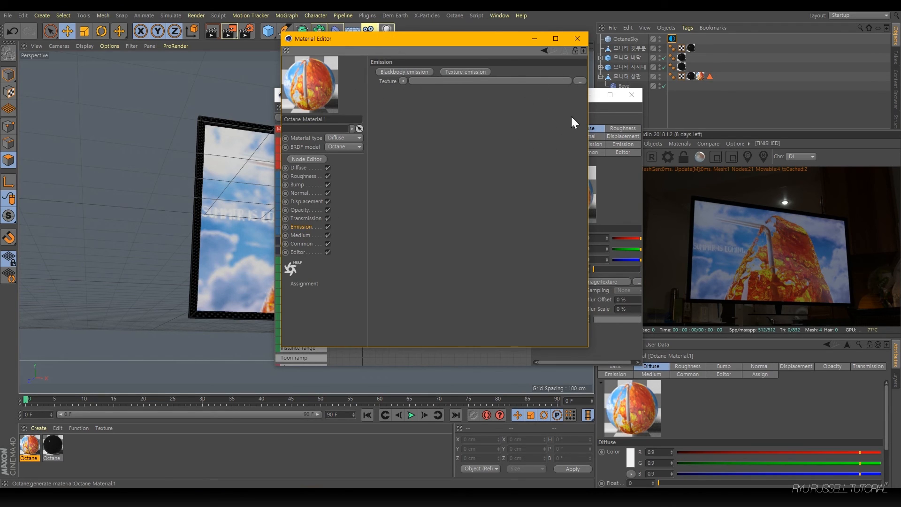
left_click(593, 117)
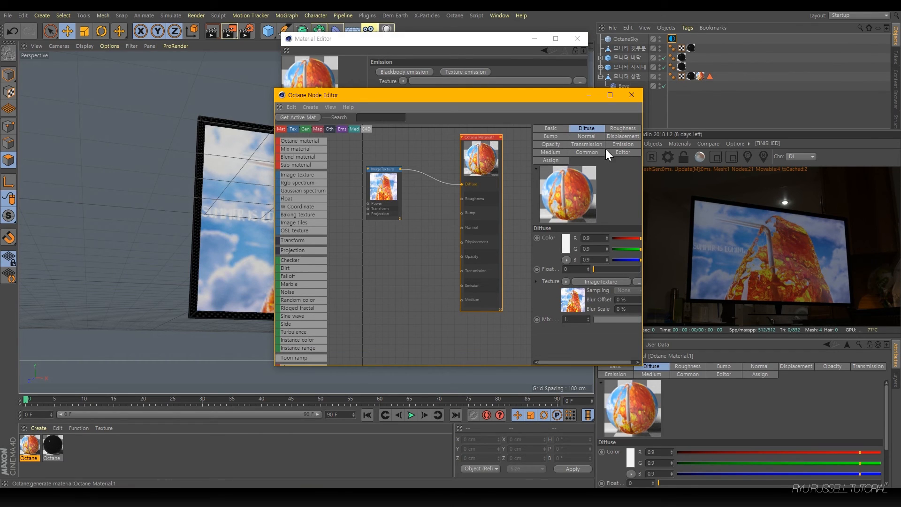
Step: Add a Texture emission node to the screen material's Emission and place it below the ImageTexture node
left_click(621, 144)
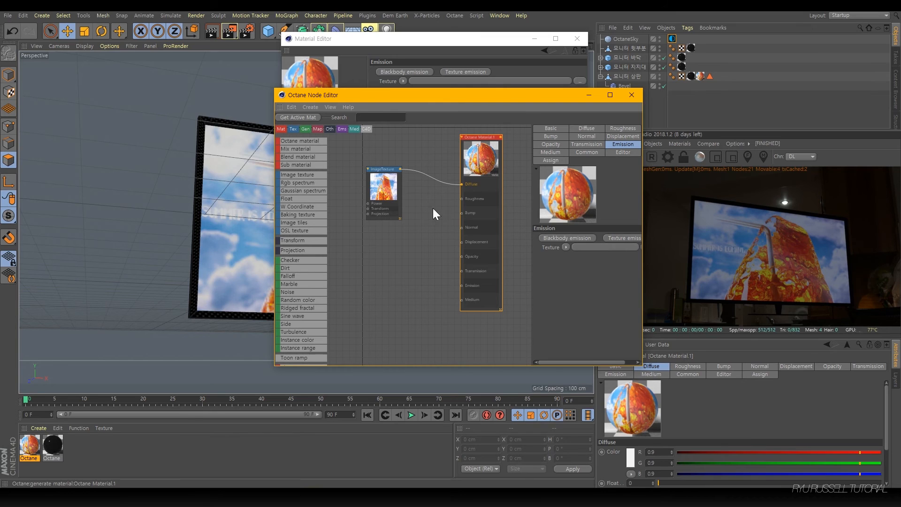
left_click(614, 238)
left_click_drag(462, 202, 420, 256)
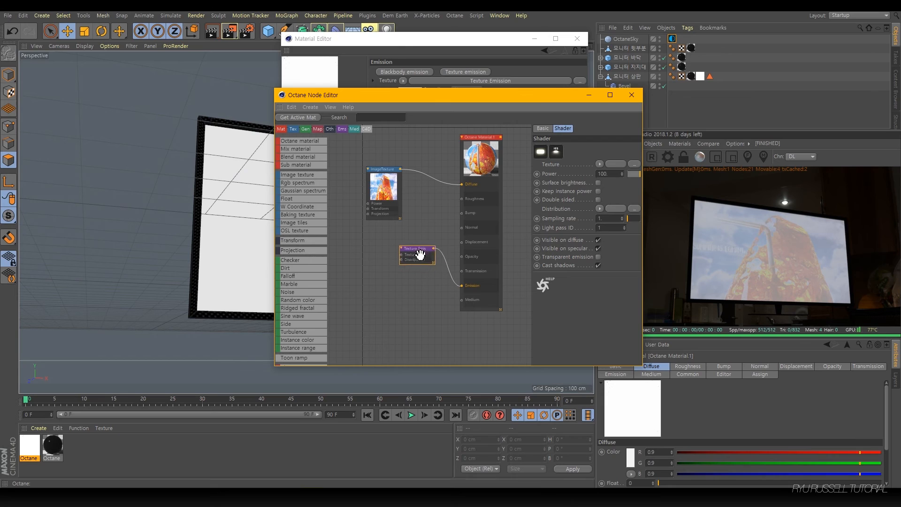
Step: Feed the screen's ImageTexture into the Texture input of the Texture emission node and select the emission node
left_click_drag(395, 169, 404, 258)
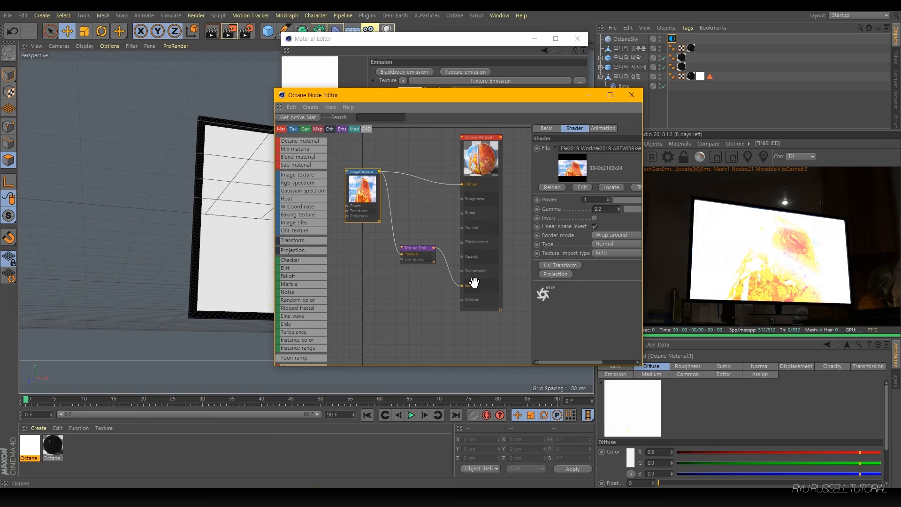
left_click(424, 257)
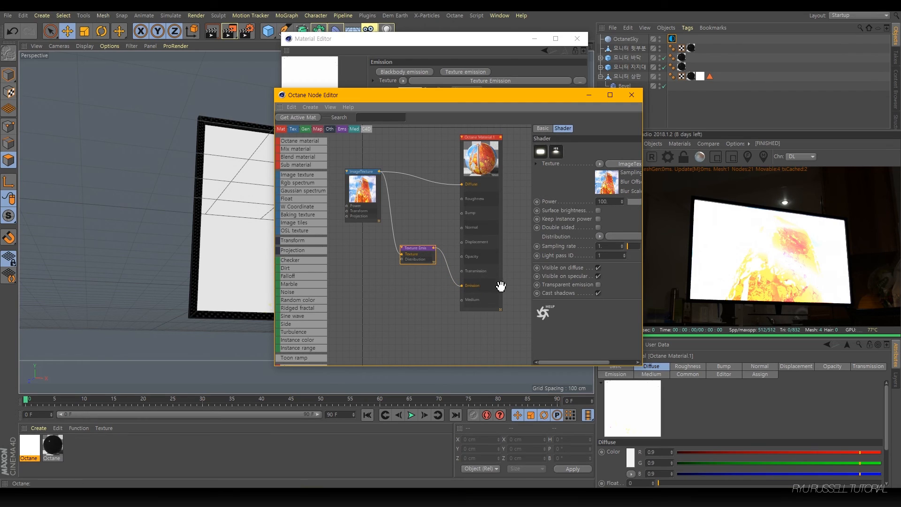
Step: Try the OctaneSky environment at zero power, then set it to about 0.199
left_click(671, 39)
left_click_drag(668, 440, 649, 438)
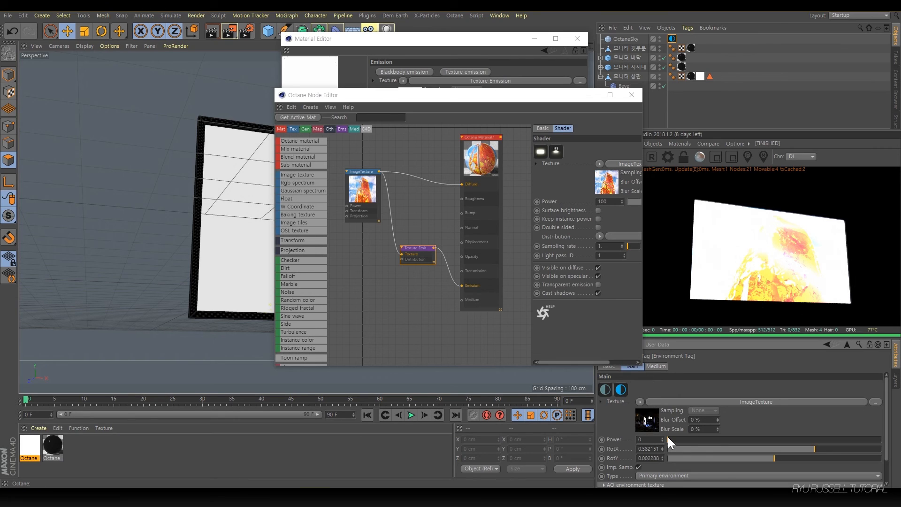
left_click_drag(668, 438, 671, 436)
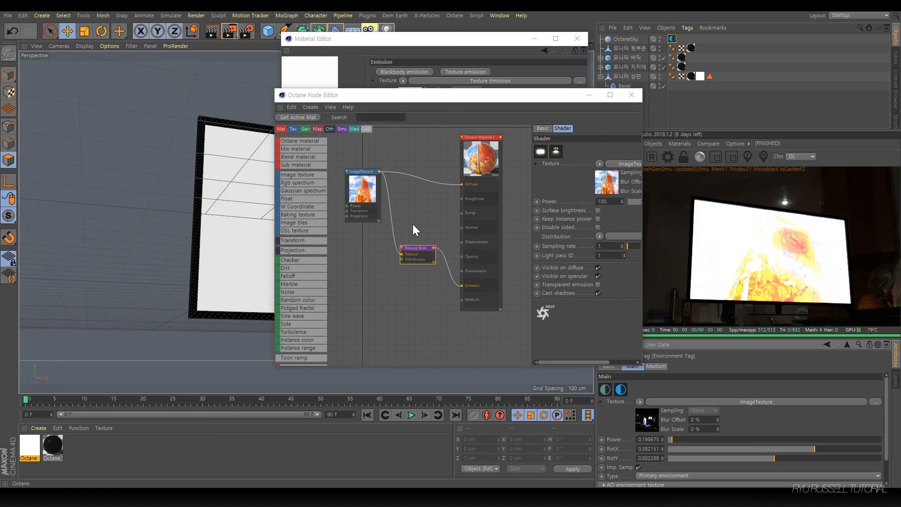
Step: Lower the Texture emission power to about 7.12 so the screen image is not overexposed, and close both editors
left_click(427, 251)
left_click_drag(531, 215, 463, 216)
mouse_move(630, 201)
left_mouse_down()
mouse_move(585, 198)
mouse_move(613, 193)
mouse_move(617, 201)
left_mouse_up()
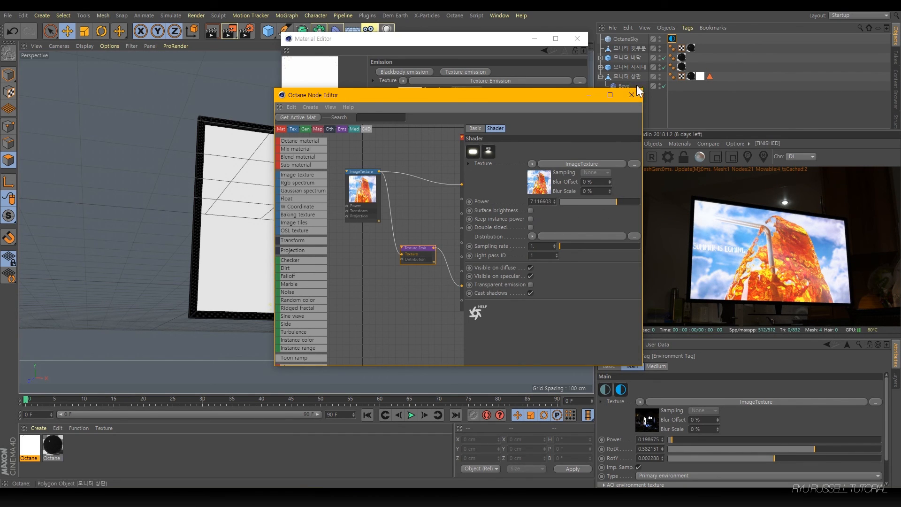
left_click(577, 40)
left_click(577, 39)
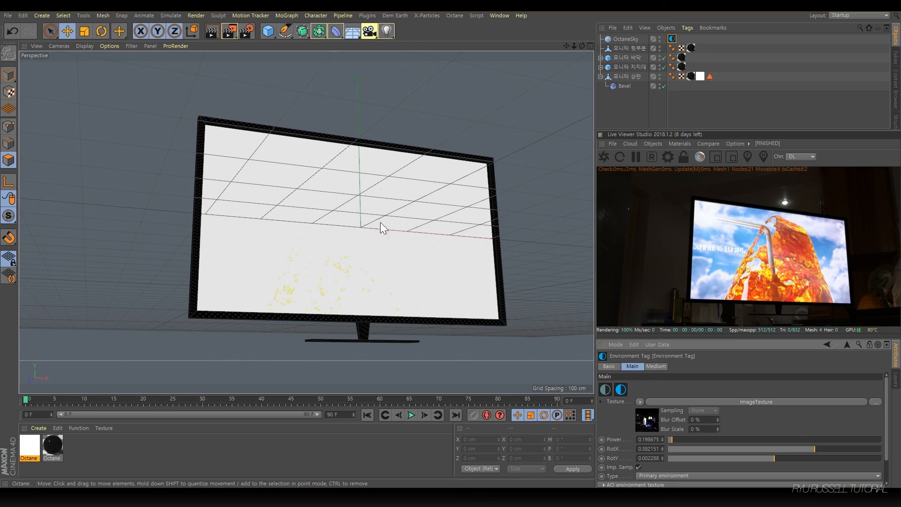
Step: Raise the OctaneSky environment power to about 0.662 to brighten the room around the TV, and clear the selection
left_click_drag(581, 47, 652, 100)
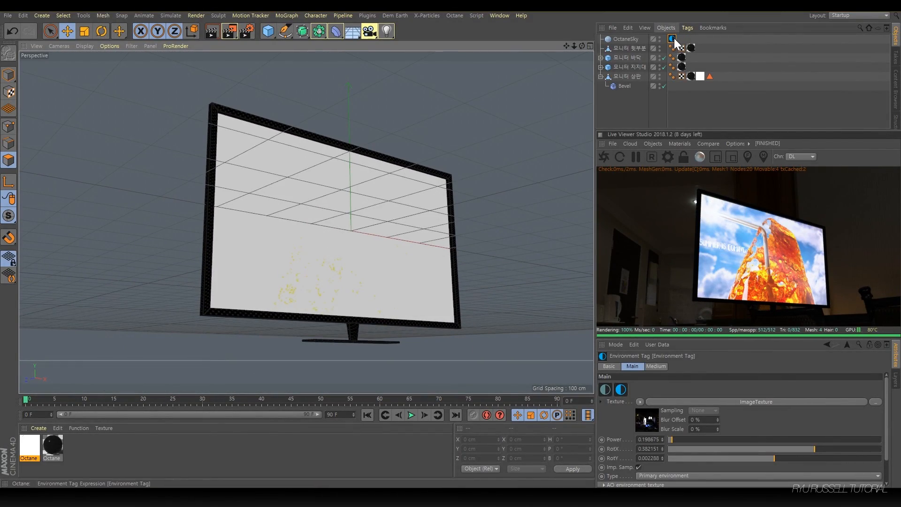
left_click(682, 438)
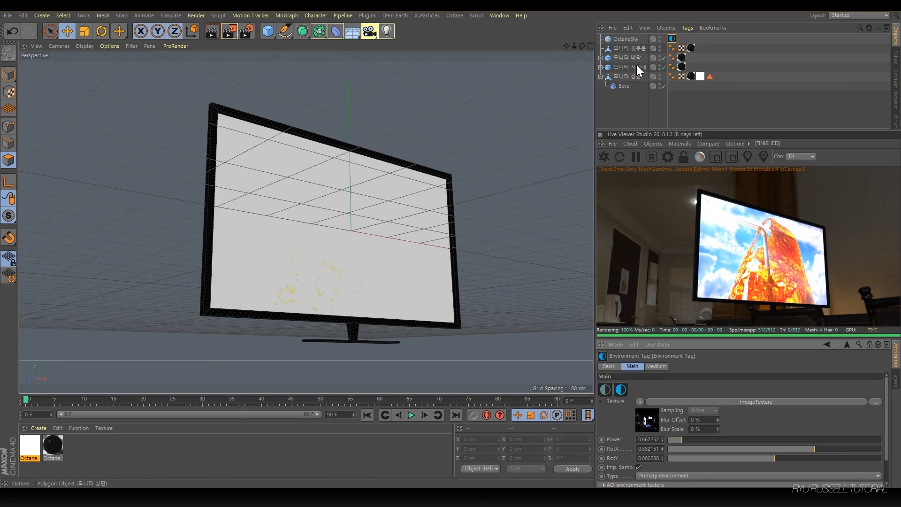
left_click(629, 117)
scroll(429, 273, "up", 5)
left_click_drag(324, 238, 212, 282, "alt")
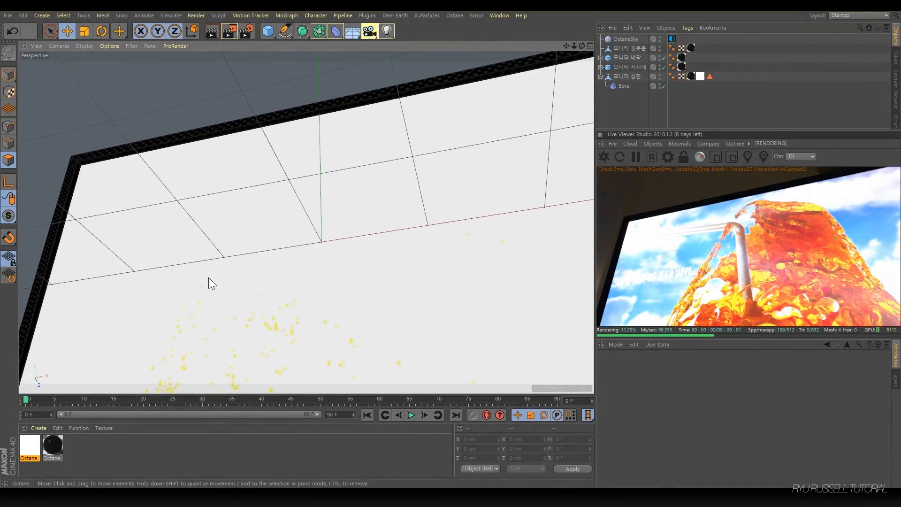